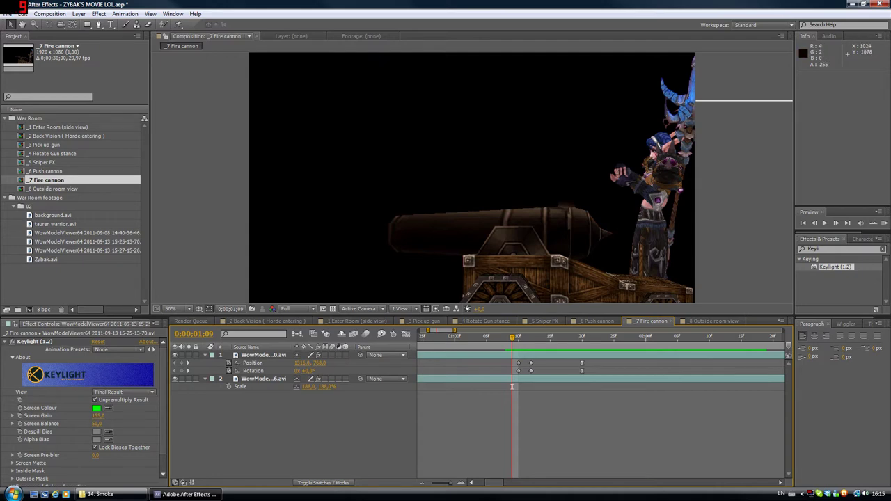
Scrub and play back the cannon's recoil animation around its position and rotation keyframes
drag(511, 386, 505, 386)
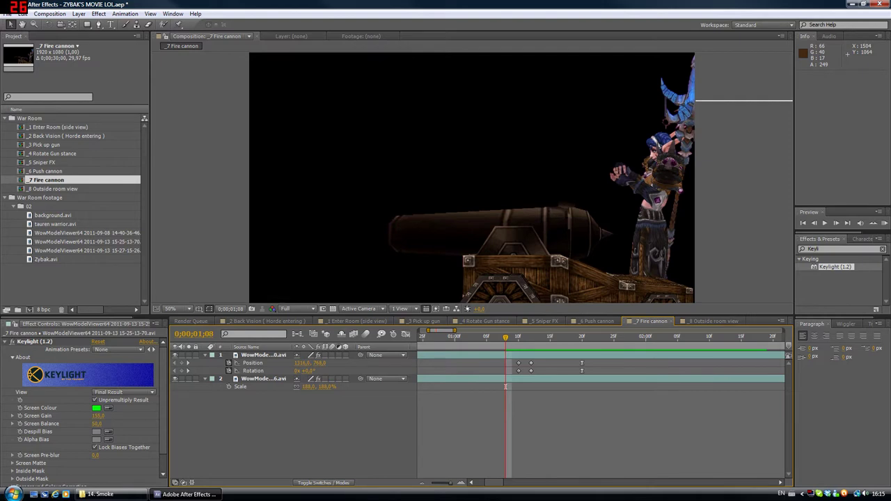
key(space)
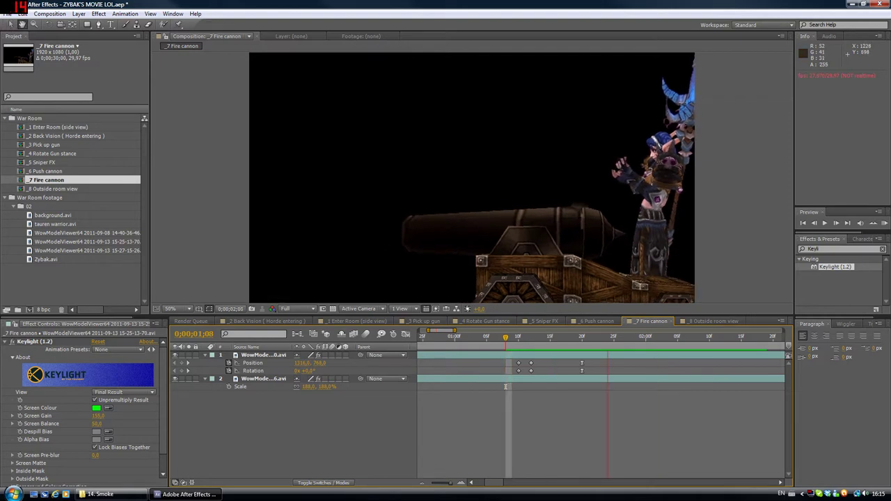
drag(525, 337, 519, 338)
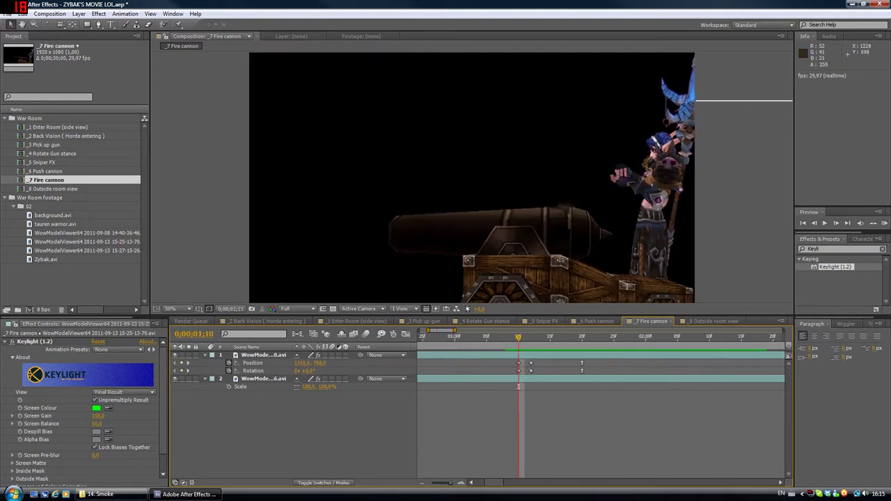
key(space)
drag(517, 386, 671, 386)
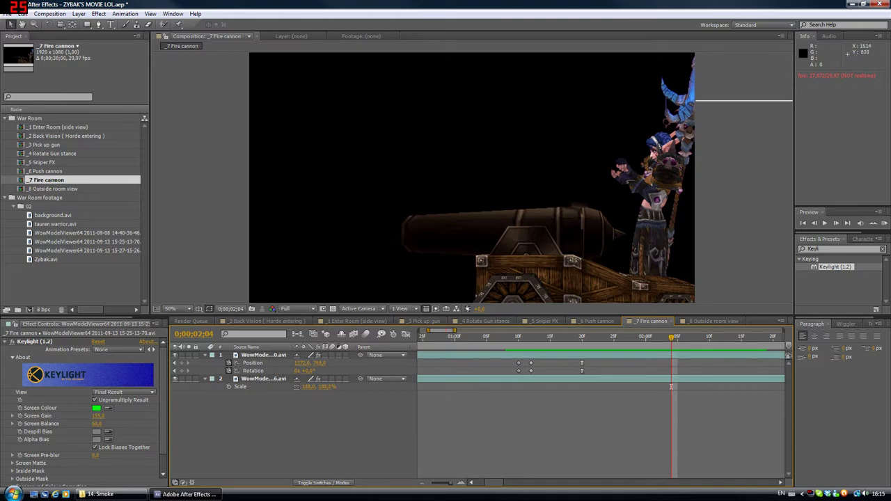
Switch to Windows Explorer and open the 11. Muzzle_Flashes folder inside FX clips
key(alt+Tab)
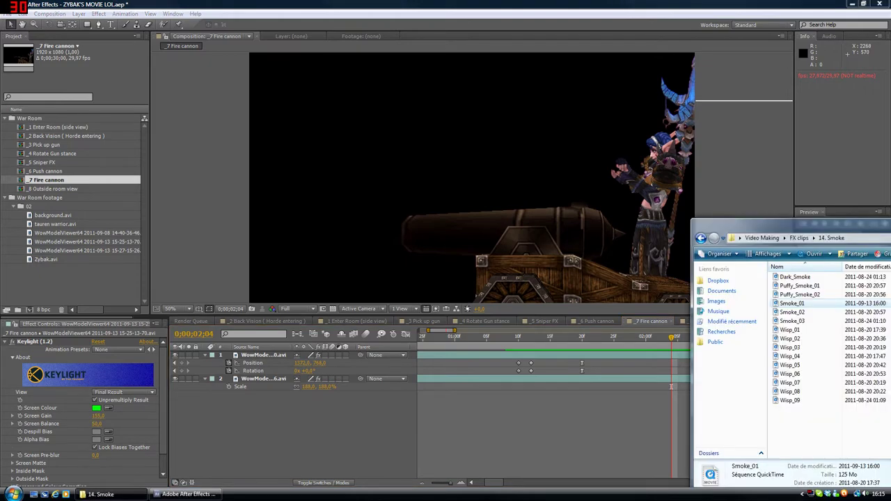
drag(821, 225, 566, 185)
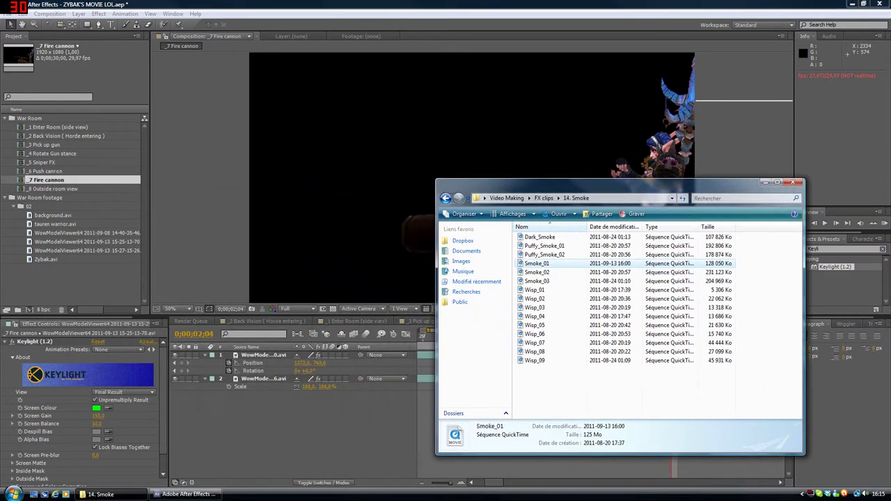
click(506, 199)
key(Return)
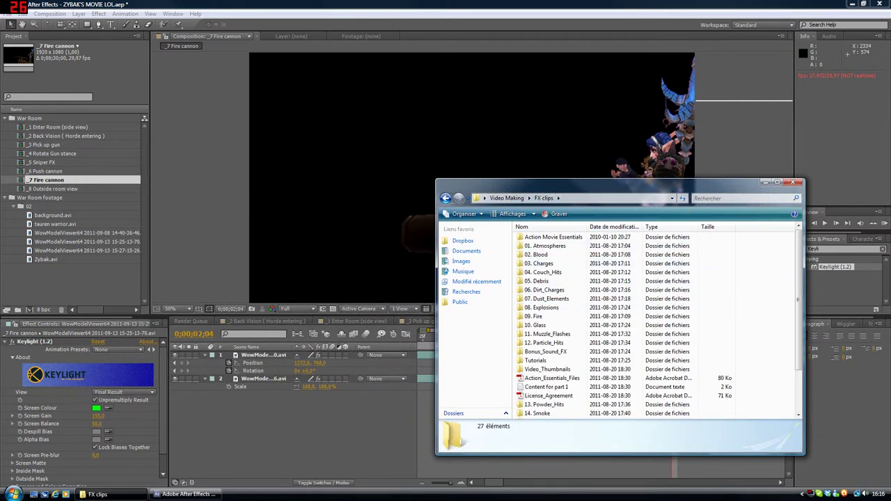
drag(778, 242, 515, 336)
click(546, 290)
click(562, 334)
double_click(550, 334)
scroll(592, 337, down, 5)
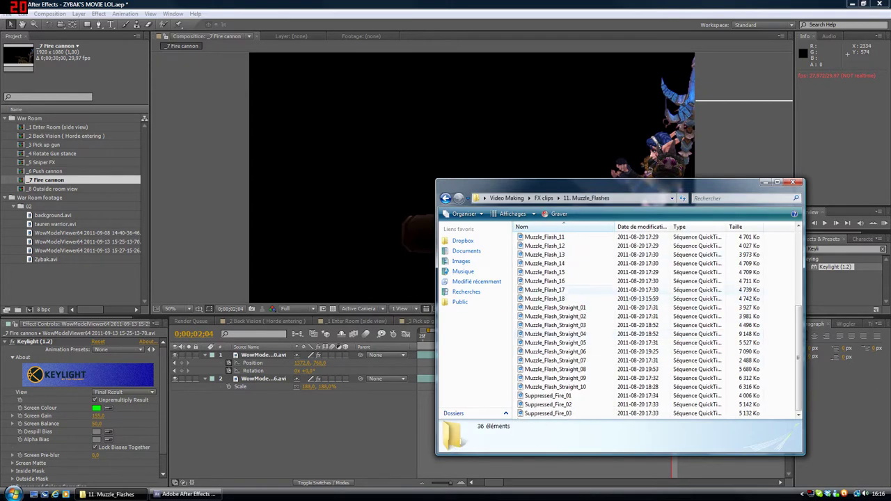
Import the Muzzle_Flash_18 clip from the folder into the After Effects project
click(546, 272)
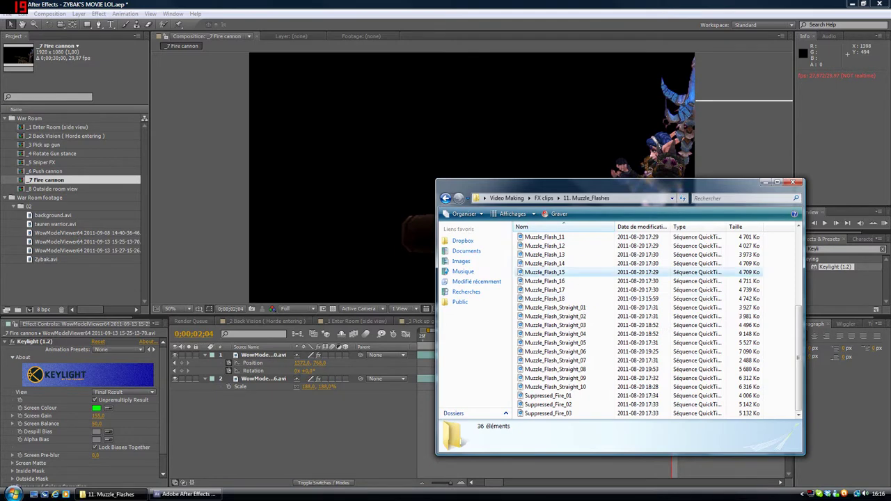
scroll(546, 299, up, 1)
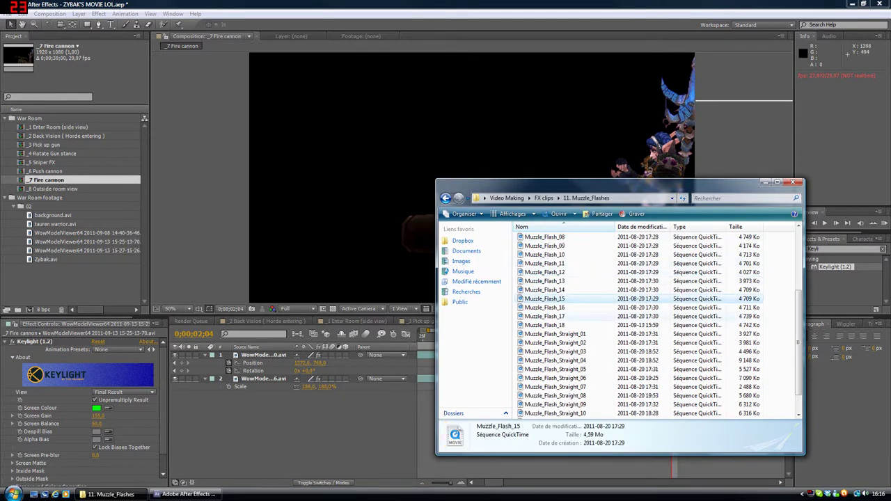
drag(544, 325, 57, 262)
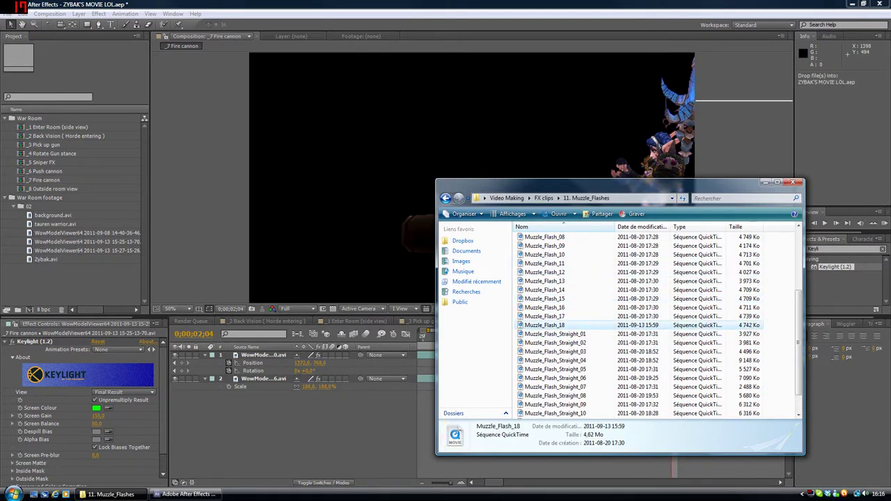
click(107, 494)
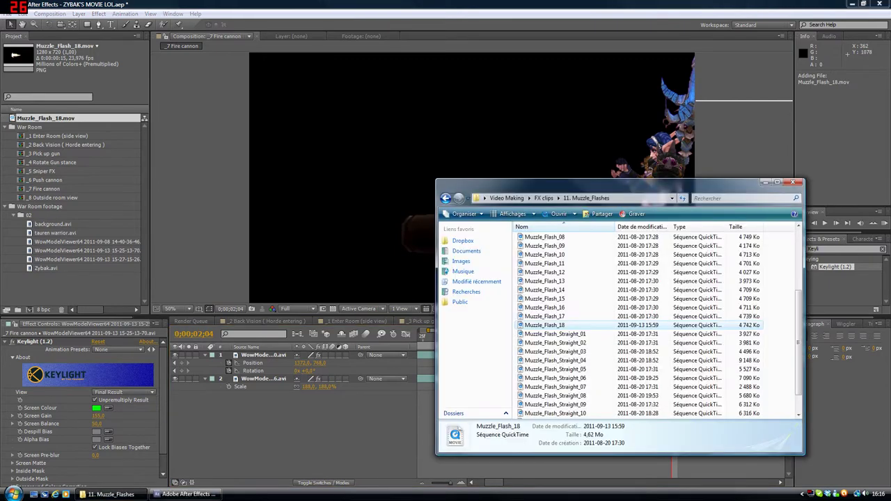
Import the Smoke_01 clip from the 14. Smoke folder of FX clips into the project
click(543, 198)
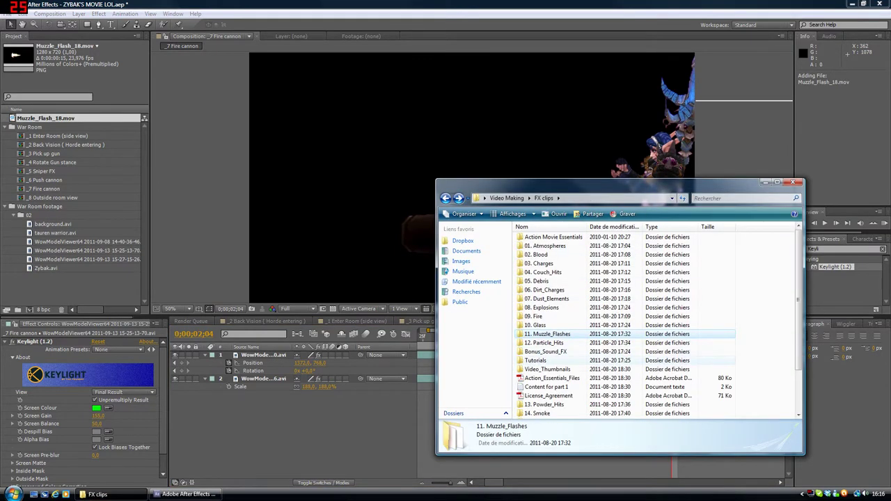
scroll(619, 323, down, 2)
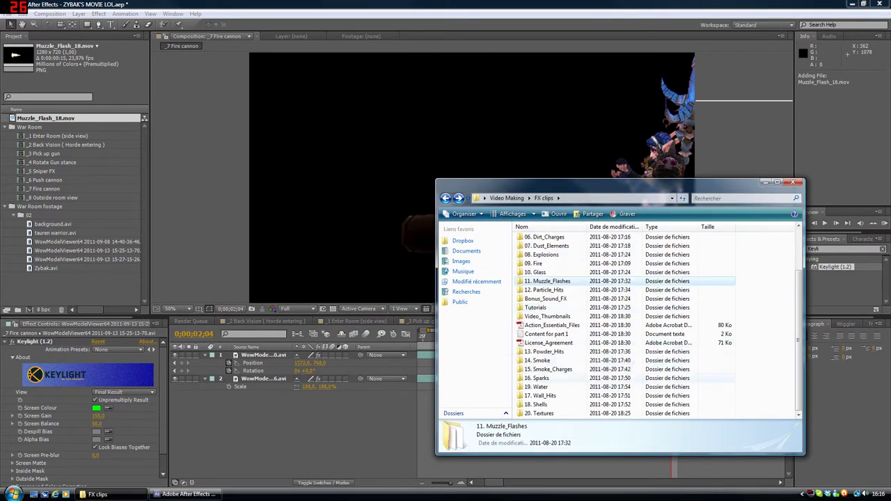
double_click(537, 359)
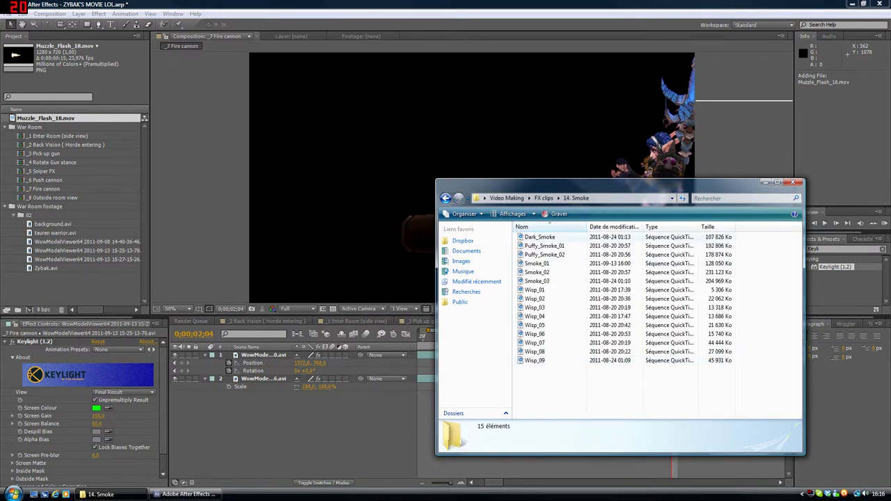
drag(535, 263, 90, 304)
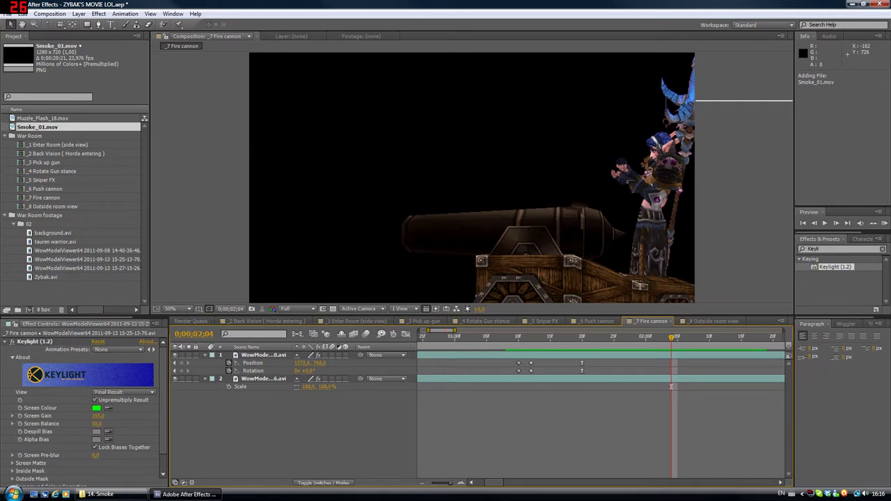
Add Muzzle_Flash_18.mov and Smoke_01.mov to the _7 Fire cannon composition, above all existing layers
ctrl+click(45, 118)
drag(45, 119, 298, 404)
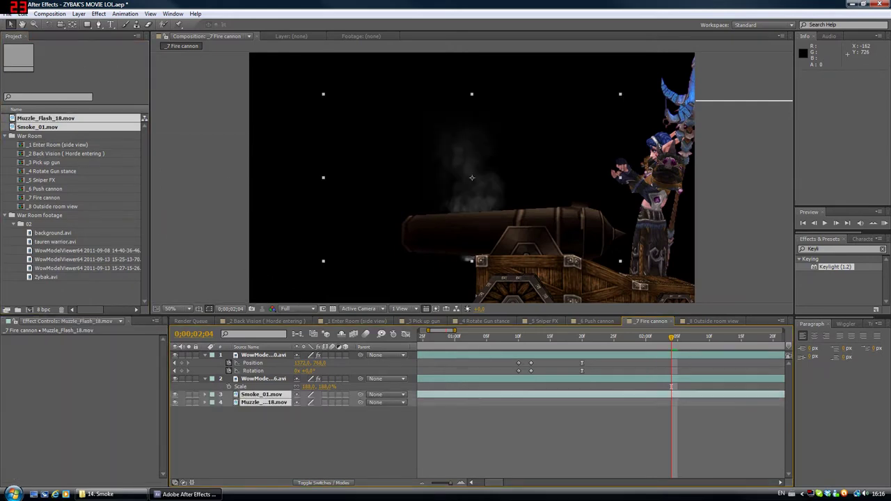
drag(263, 395, 270, 350)
click(278, 435)
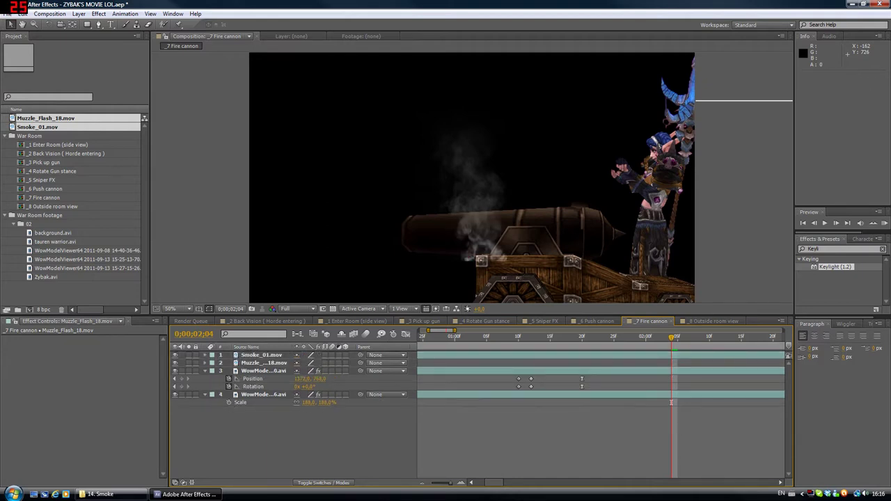
Move the Smoke_01 layer up above the cannon barrel, to a position of about 1079, 250
click(264, 363)
click(262, 356)
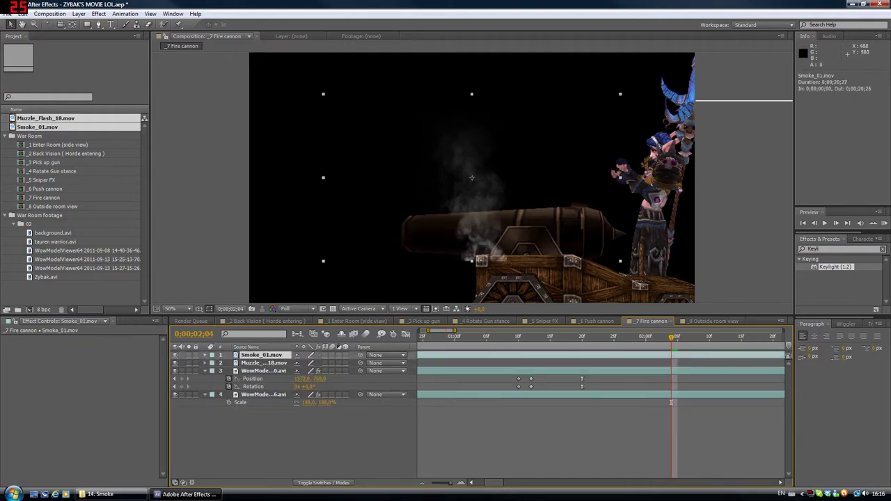
drag(472, 178, 499, 193)
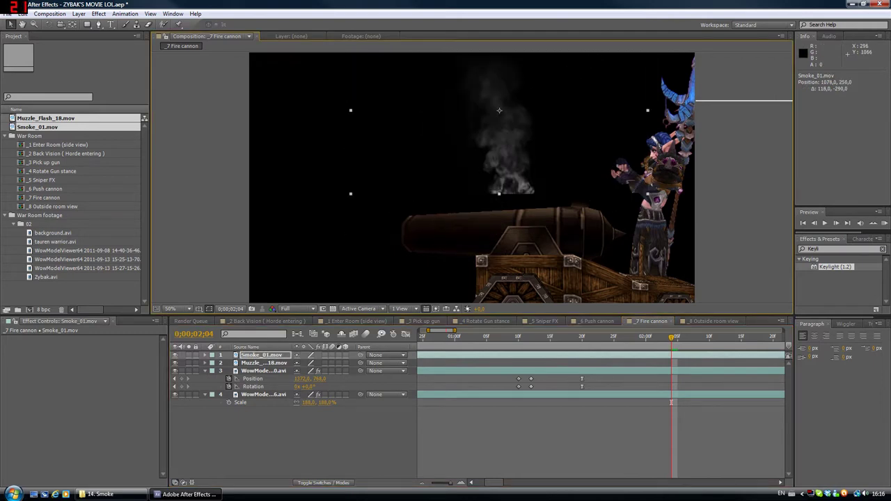
Shift the Muzzle_Flash_18 layer in time so that it starts at 0;00;01;11, as the cannon recoils
click(264, 363)
drag(454, 330, 519, 330)
drag(433, 363, 490, 362)
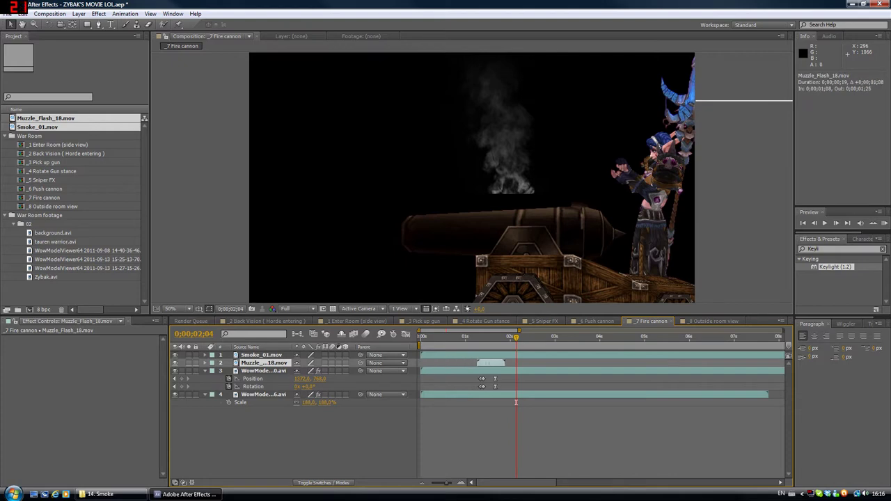
drag(515, 402, 476, 403)
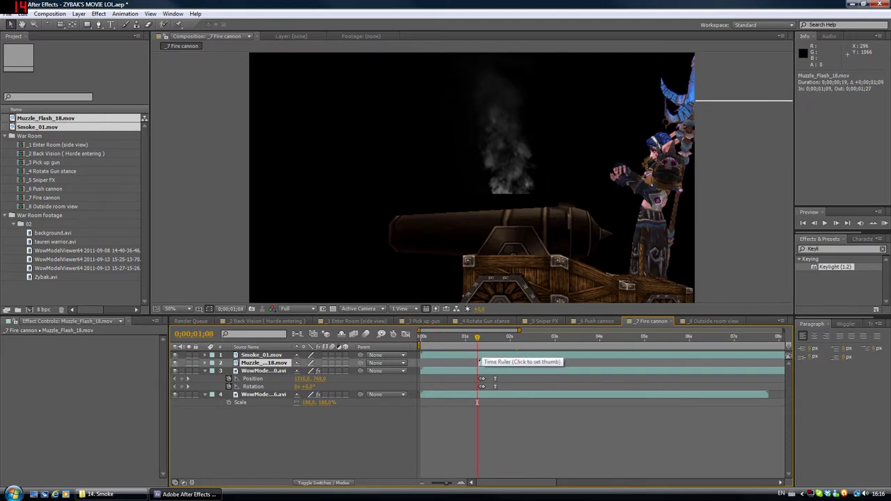
key(Page_Down)
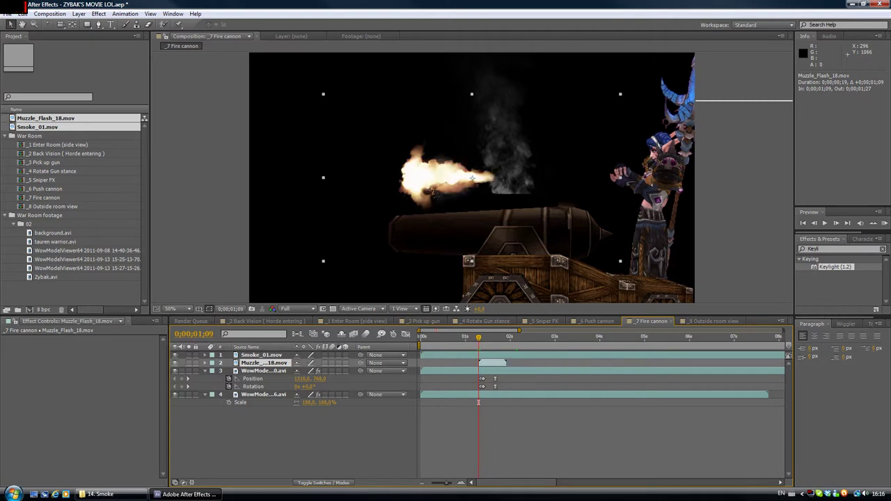
key(Page_Down)
key(Page_Down)
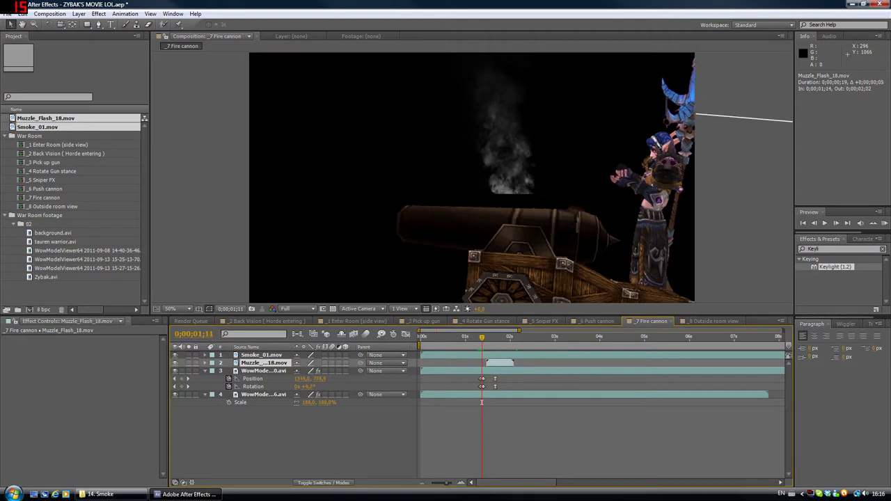
drag(496, 363, 494, 362)
Place the muzzle flash at the cannon's mouth, rotated about 1.2°, with its layer stacked beneath the cannon layer
drag(472, 178, 408, 221)
key(w)
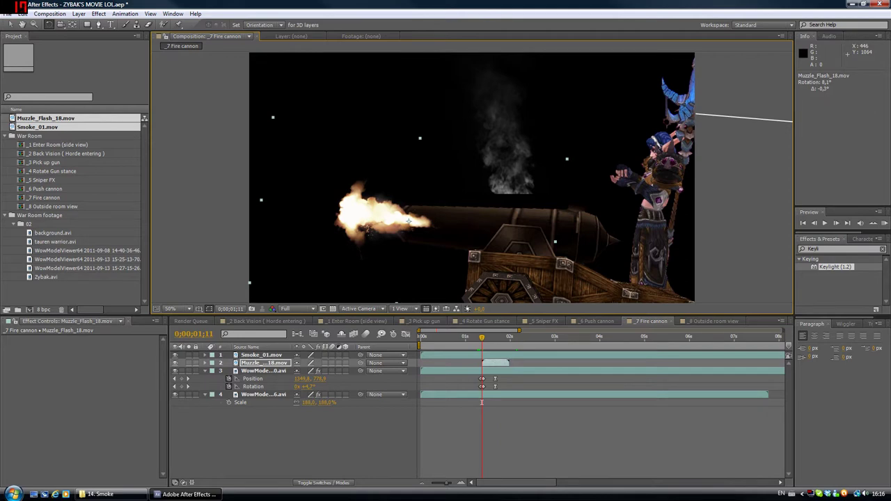
drag(264, 363, 264, 390)
drag(468, 214, 468, 212)
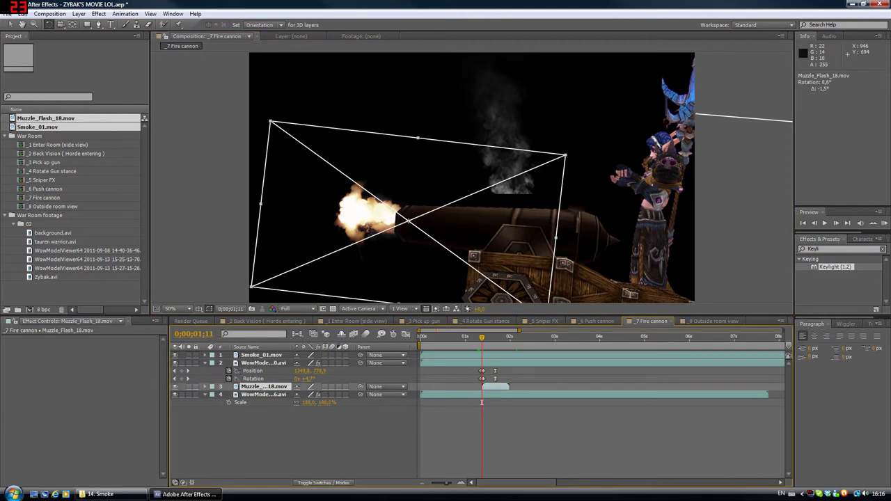
drag(407, 222, 408, 222)
Scale the muzzle flash to about 173% and nudge it to about 688, 736 at the cannon's mouth
key(s)
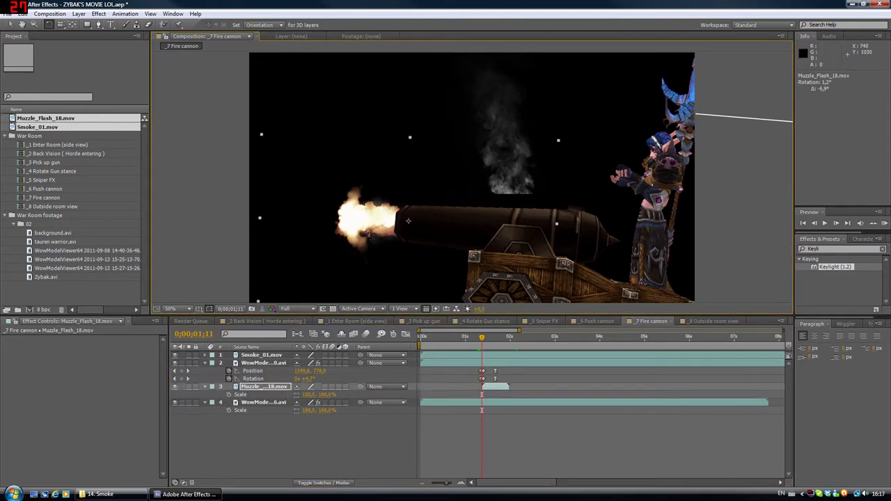
drag(307, 394, 337, 395)
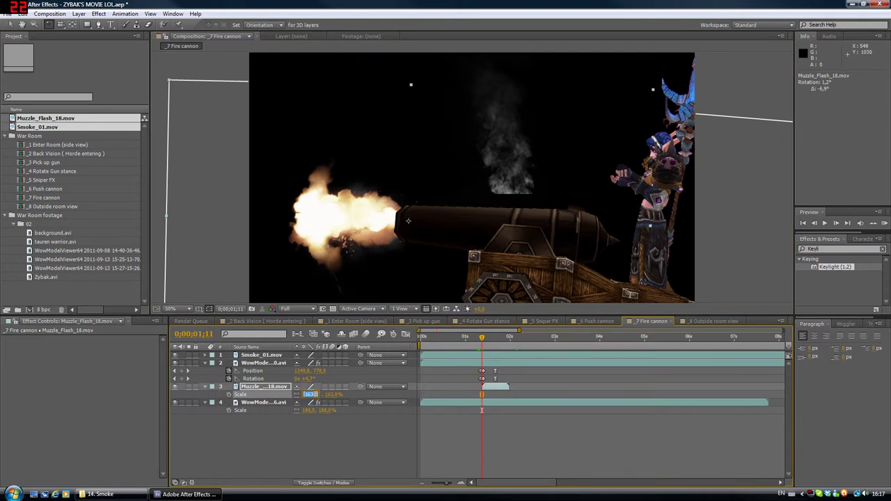
click(322, 437)
drag(307, 395, 312, 394)
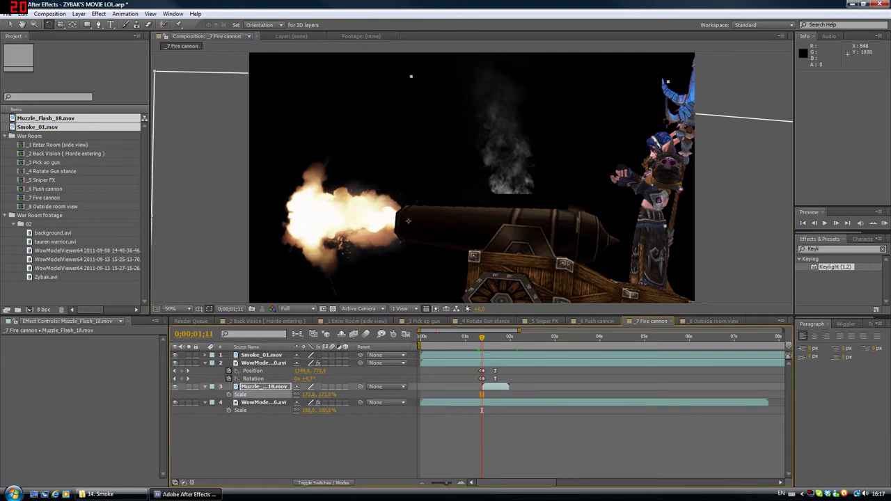
key(v)
drag(445, 219, 446, 221)
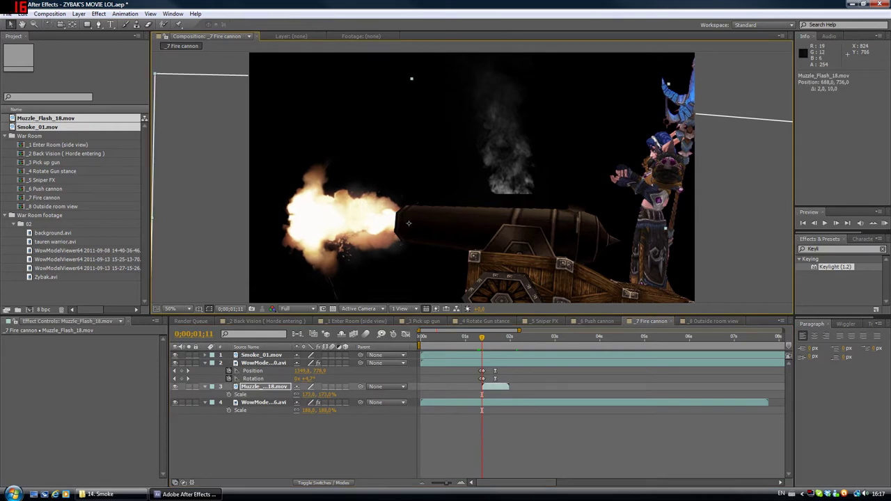
Play back the cannon shot to check the muzzle flash against the recoil
key(space)
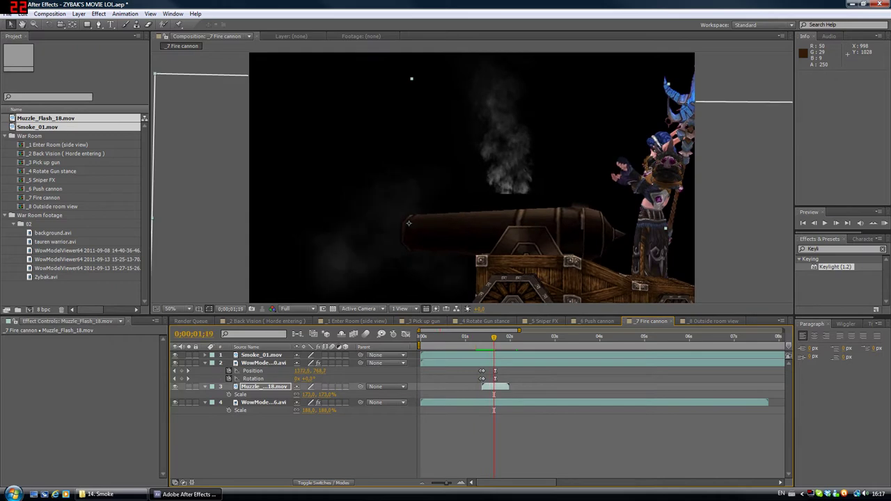
key(space)
key(space)
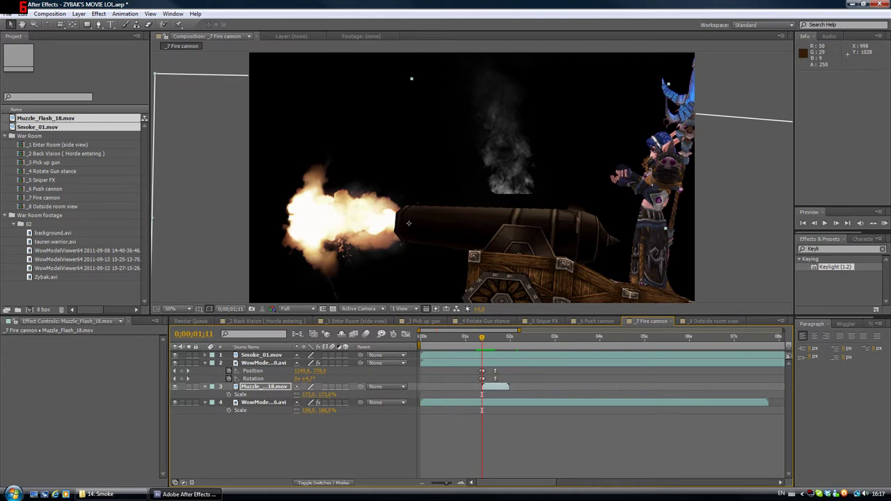
Add position and rotation keyframes to the muzzle flash at 0;00;01;11, and advance one frame
key(alt+shift+p)
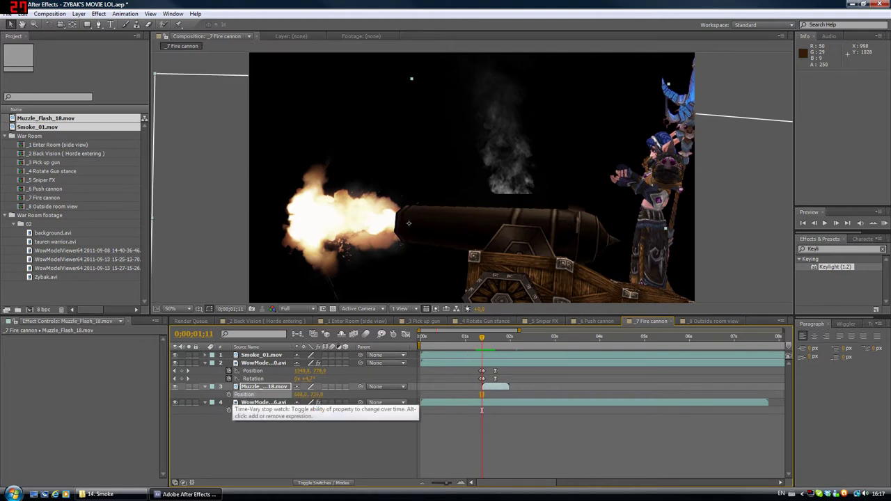
key(alt+shift+r)
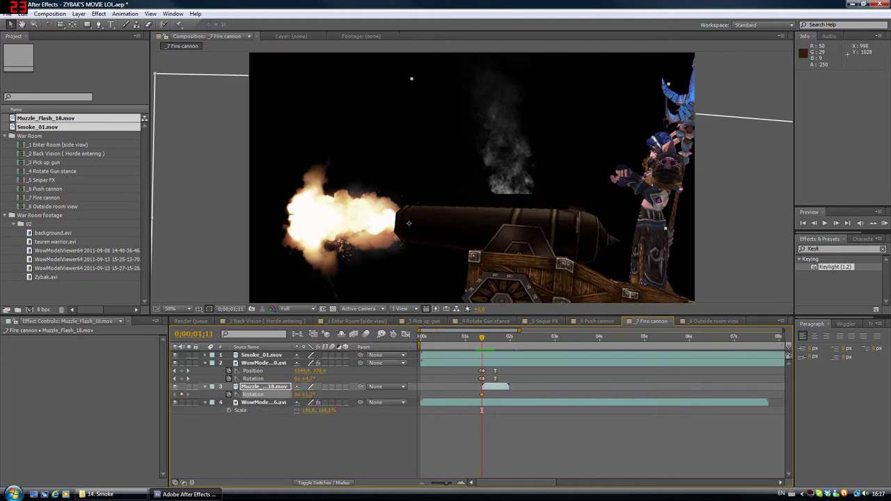
key(shift+p)
key(Page_Down)
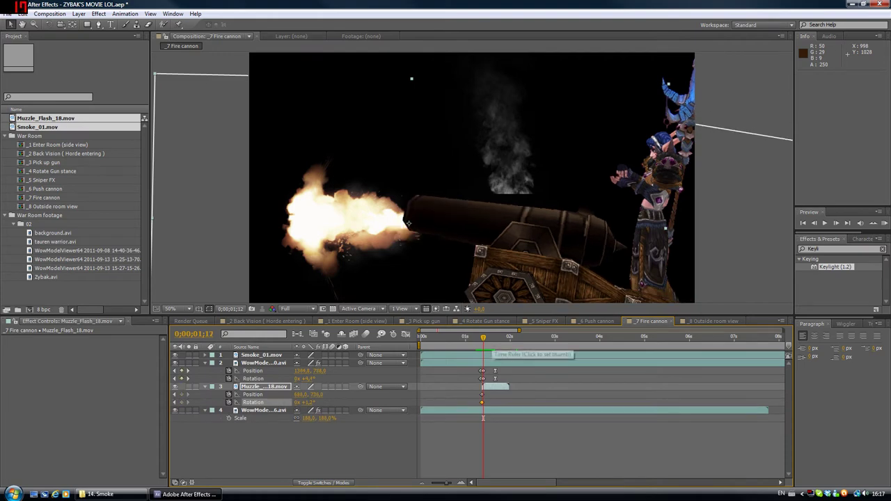
Rotate the muzzle flash to about 10.2° and move it to about 684, 700 at the cannon's mouth at 0;00;01;12
drag(408, 222, 411, 214)
key(w)
key(v)
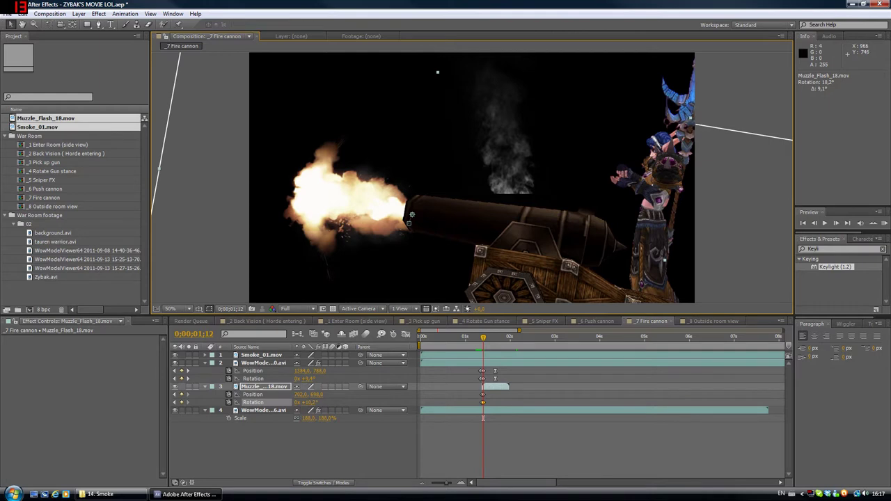
drag(476, 230, 472, 227)
drag(407, 212, 408, 216)
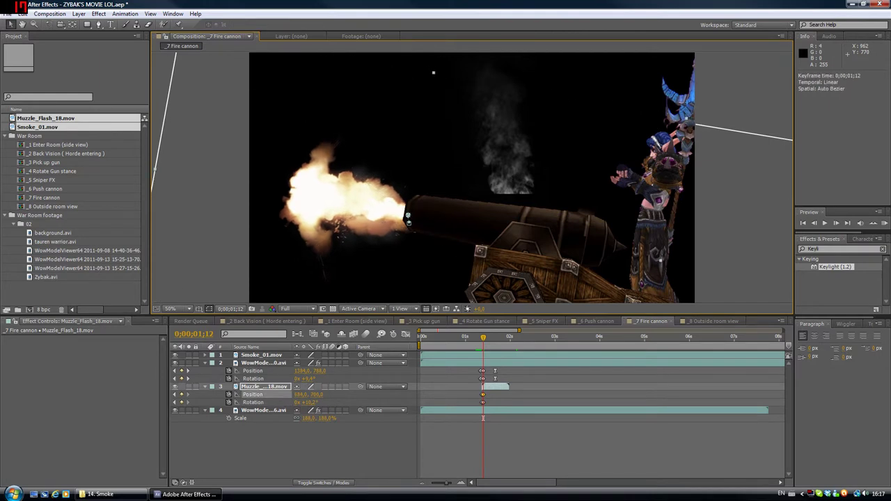
Step through the frames after the shot to examine the fading flash against the cannon's settling recoil
key(Page_Down)
key(Page_Down)
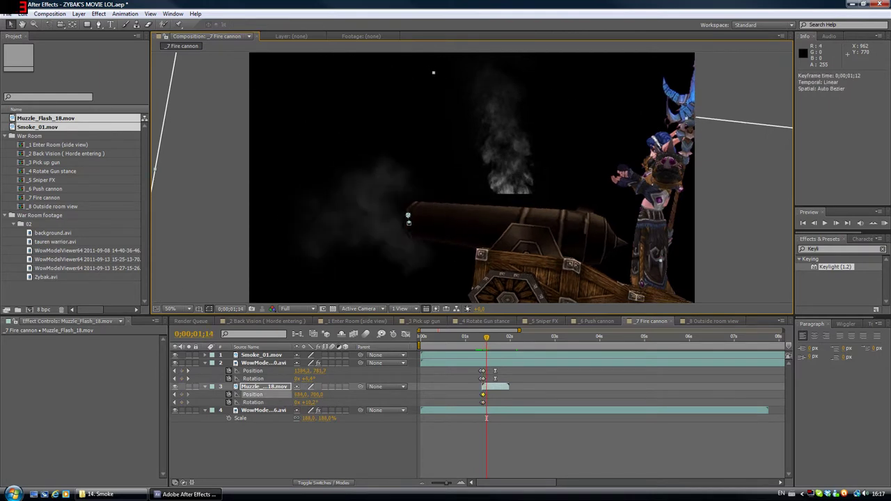
key(Page_Down)
key(Page_Down)
key(Page_Down)
key(Page_Down)
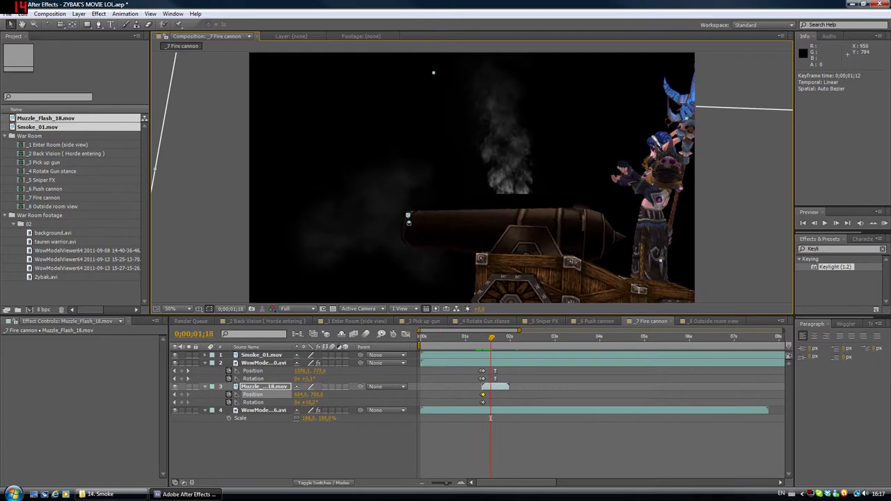
key(Page_Down)
key(Page_Down)
key(Page_Down)
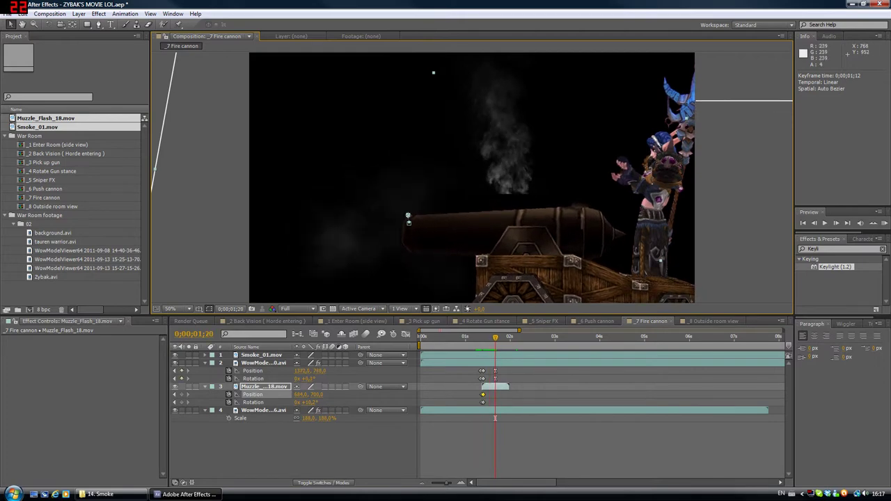
key(Page_Down)
key(Page_Down)
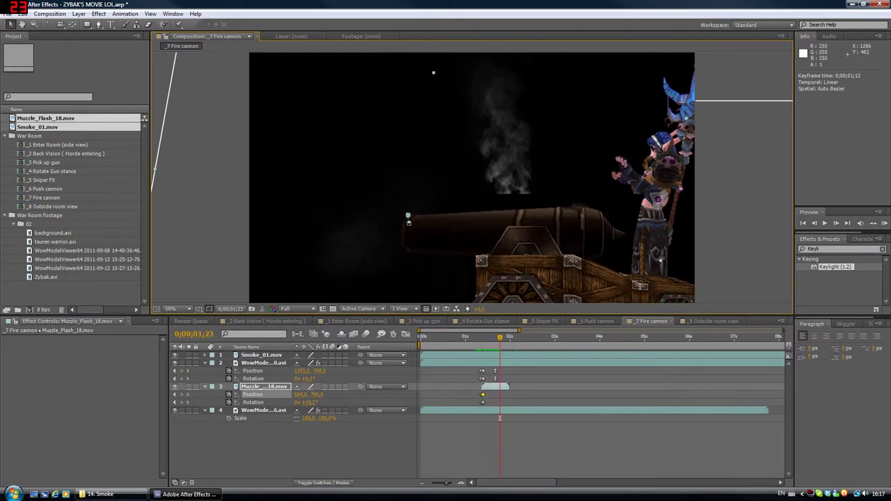
Return to 0;00;01;12 and move the Smoke_01.mov layer to about 790, 356 above the cannon's mouth
click(262, 355)
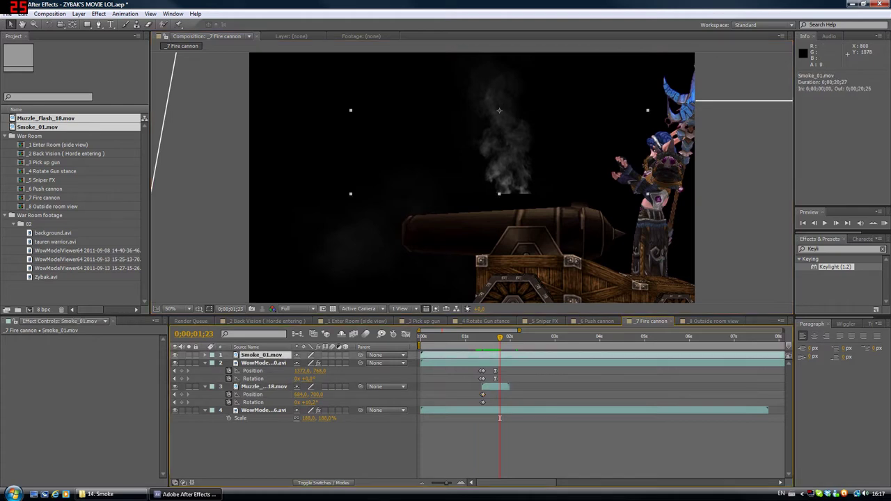
key(Page_Up)
key(Page_Up)
key(Page_Up)
key(Page_Up)
key(Page_Up)
key(Page_Up)
key(Page_Up)
key(Page_Up)
key(Page_Up)
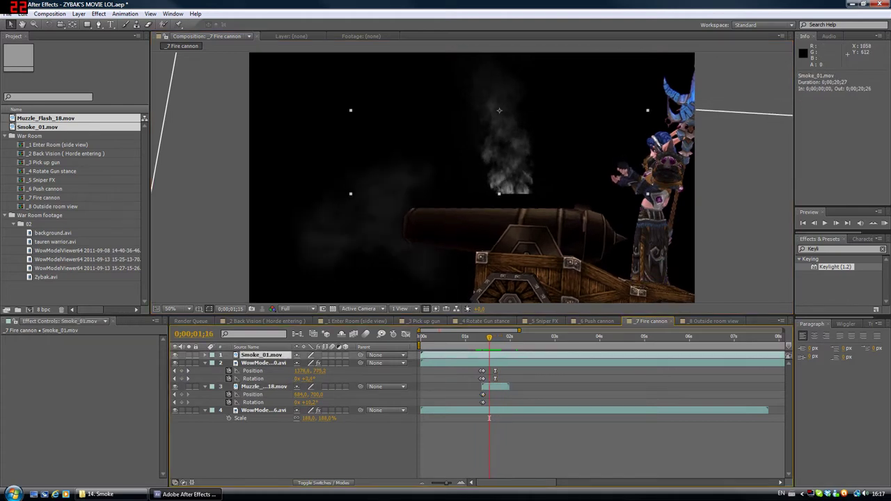
key(Page_Up)
key(Page_Up)
key(Page_Up)
key(Page_Down)
key(Page_Down)
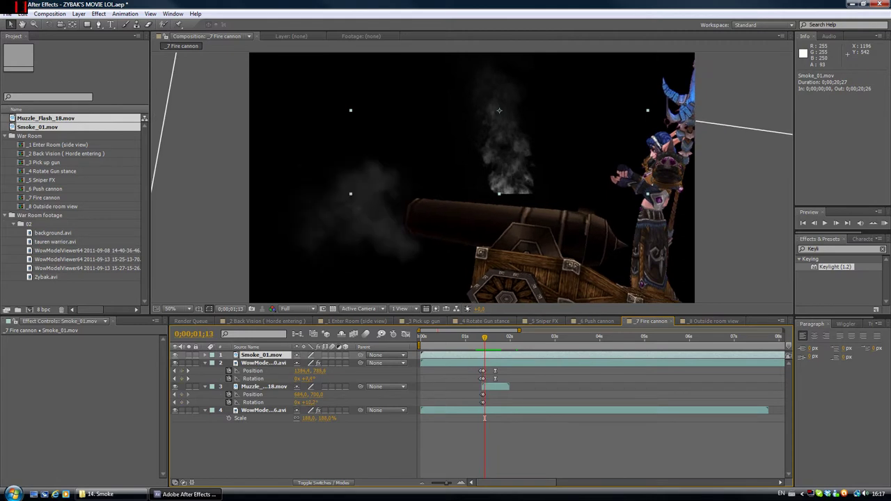
key(Page_Up)
drag(499, 110, 432, 134)
Keyframe the smoke's opacity from 0% at 0;00;01;12 to 50% at 0;00;01;14
key(t)
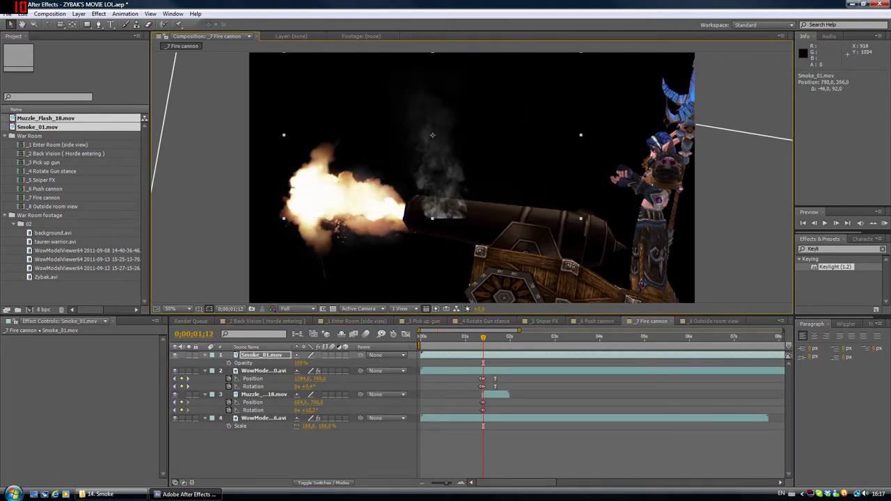
click(228, 362)
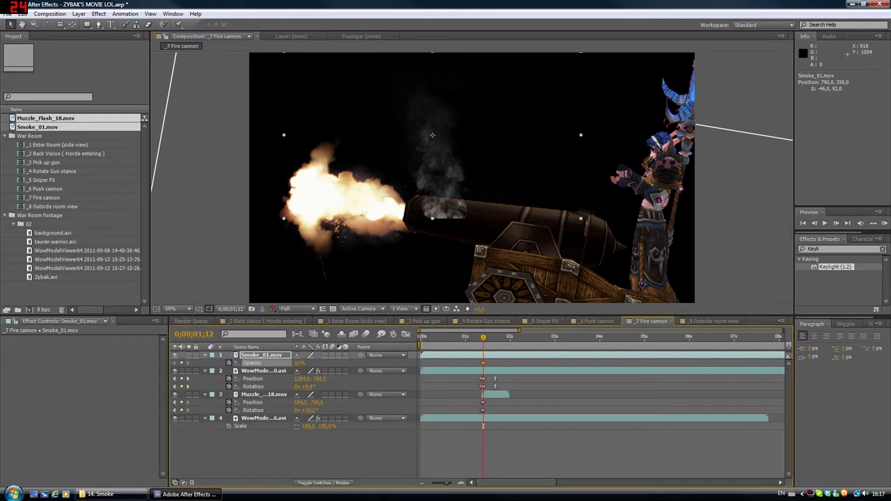
key(Page_Down)
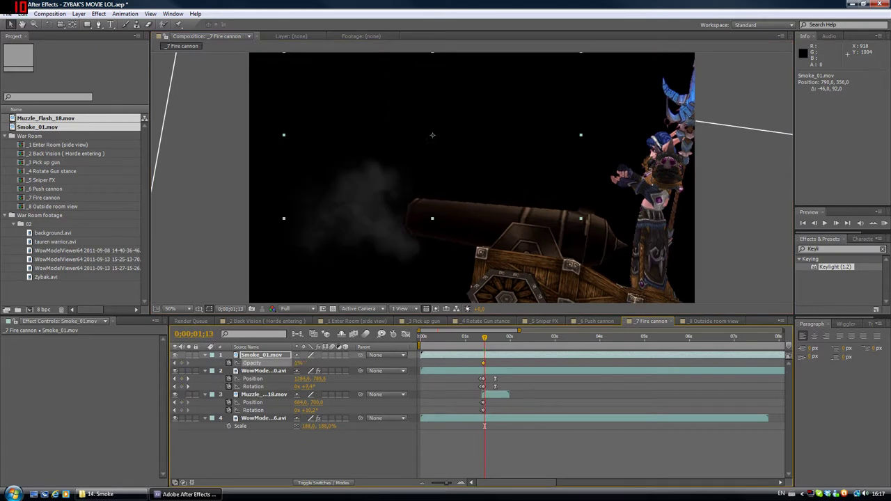
key(Page_Down)
click(298, 363)
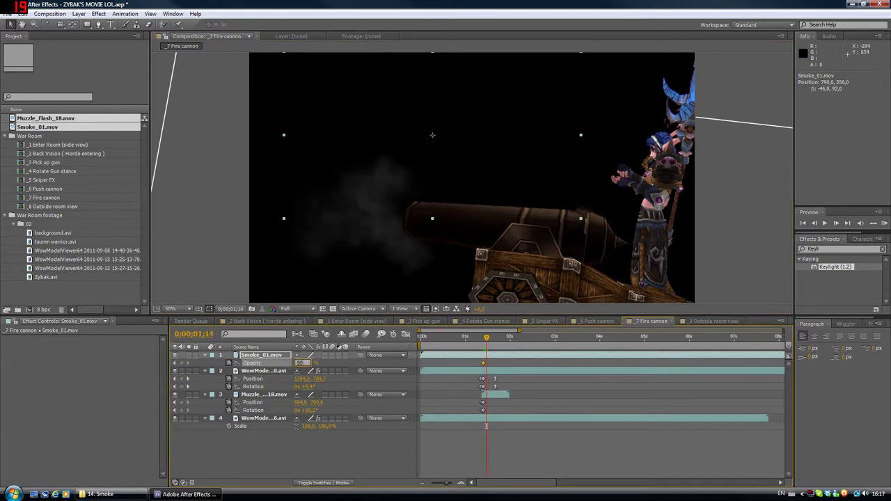
text(90)
key(Return)
Stack the smoke layer beneath the cannon layer, tilt it slightly clockwise and place it at about 758, 374 over the muzzle
mouse_move(460, 193)
mouse_down()
mouse_move(450, 180)
mouse_move(446, 199)
mouse_up()
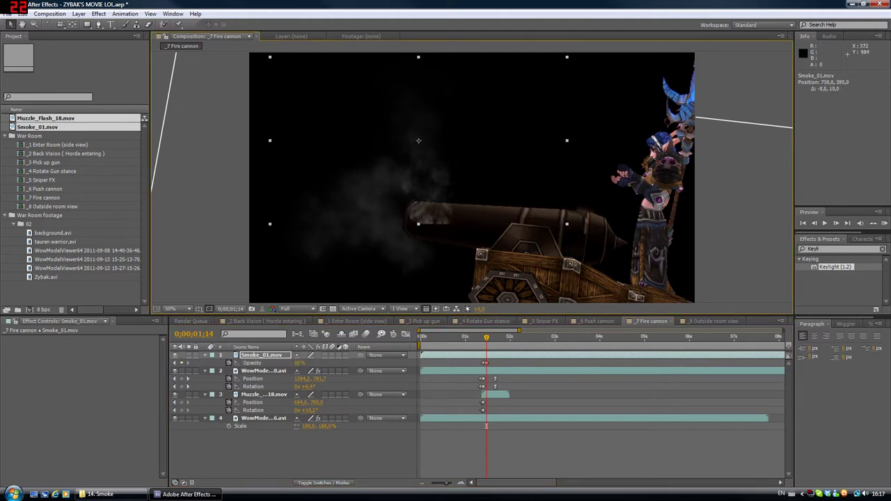
drag(262, 355, 261, 390)
drag(431, 209, 448, 195)
key(w)
key(v)
key(Page_Down)
key(Page_Down)
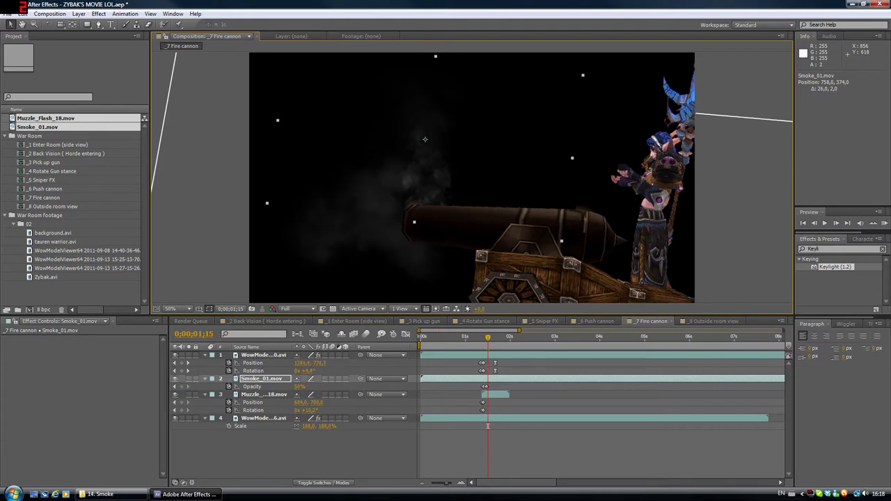
key(Page_Up)
key(Page_Up)
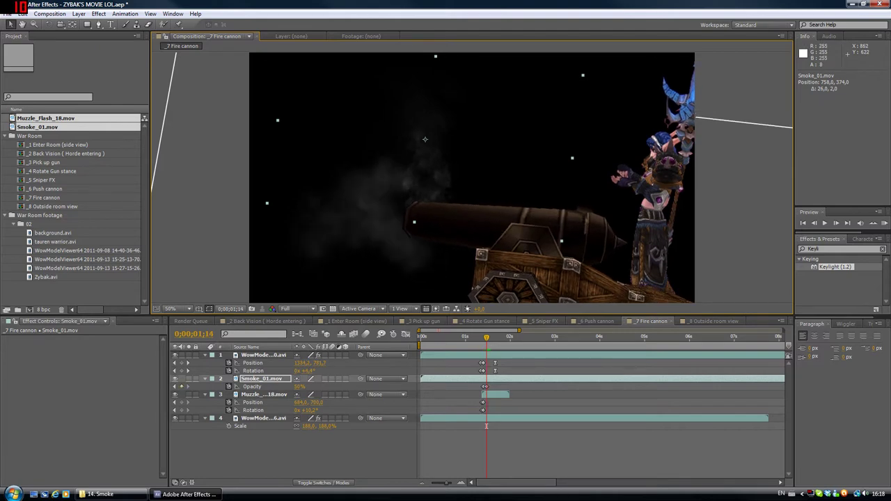
Undo the deletion of the smoke layer
key(ctrl+z)
key(ctrl+z)
key(ctrl+z)
key(ctrl+z)
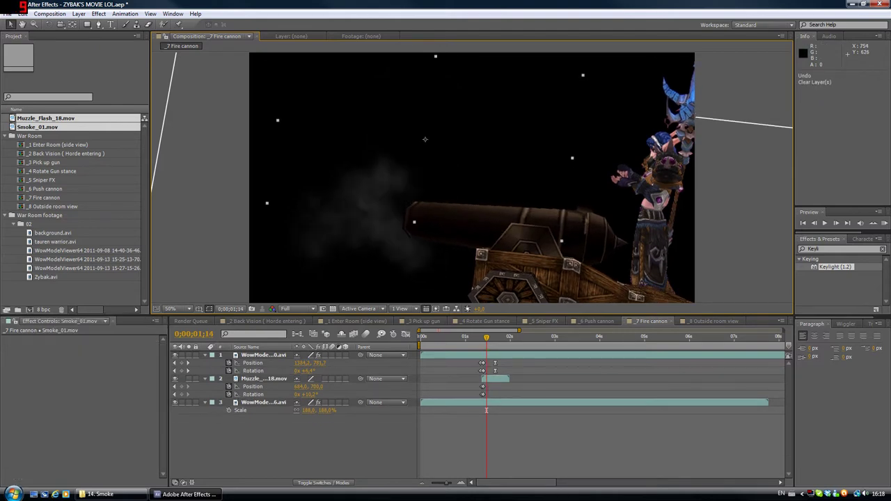
Add a position keyframe to the smoke layer at 0;00;01;11
key(Page_Up)
key(Page_Up)
key(Page_Up)
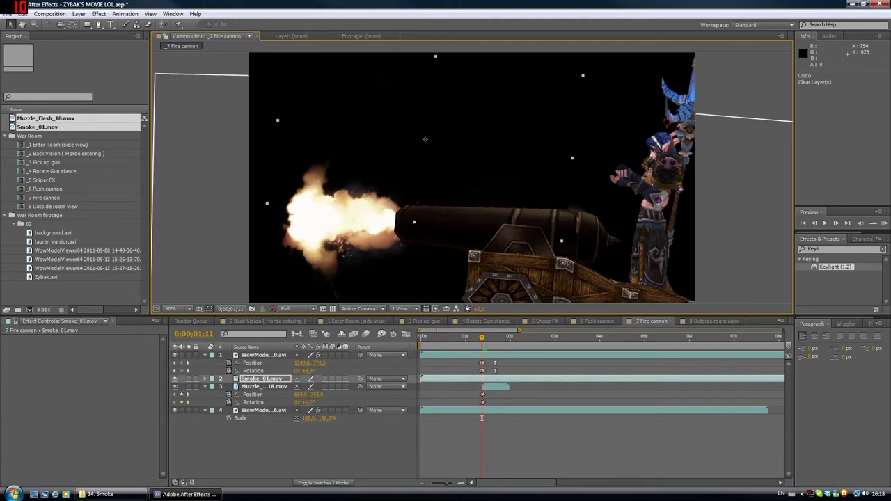
key(alt+shift+p)
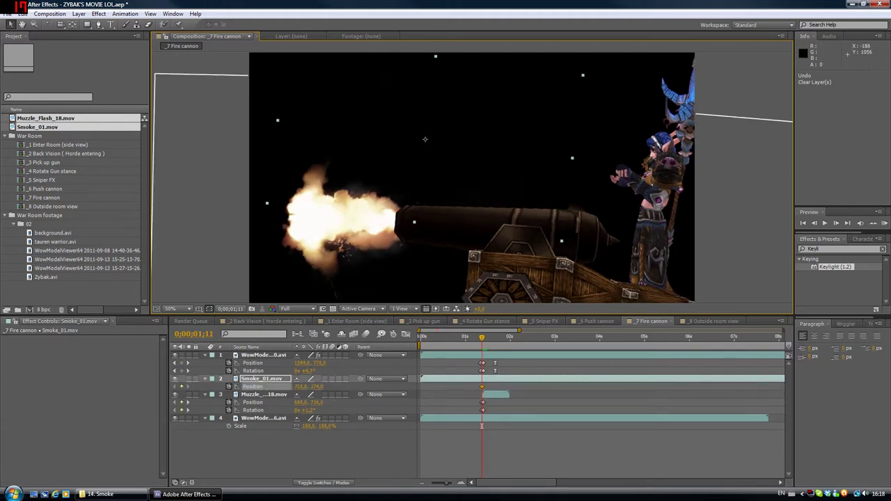
Keyframe the smoke's position downward to follow the cannon's muzzle, ending at about 774, 436 at 0;00;01;21
key(Page_Down)
key(Page_Down)
key(Page_Down)
key(Page_Down)
drag(424, 139, 428, 152)
key(Page_Down)
key(Page_Down)
key(Page_Down)
key(Page_Down)
key(Page_Down)
key(Page_Down)
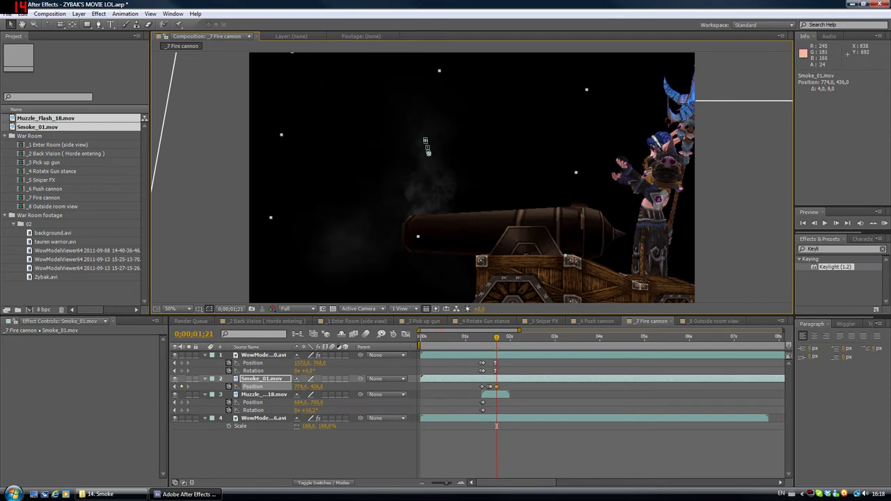
Step forward and back through the shot's frames to examine how the smoke follows the muzzle
key(Page_Down)
key(Page_Down)
key(Page_Down)
key(Page_Down)
key(Page_Down)
key(Page_Down)
key(Page_Down)
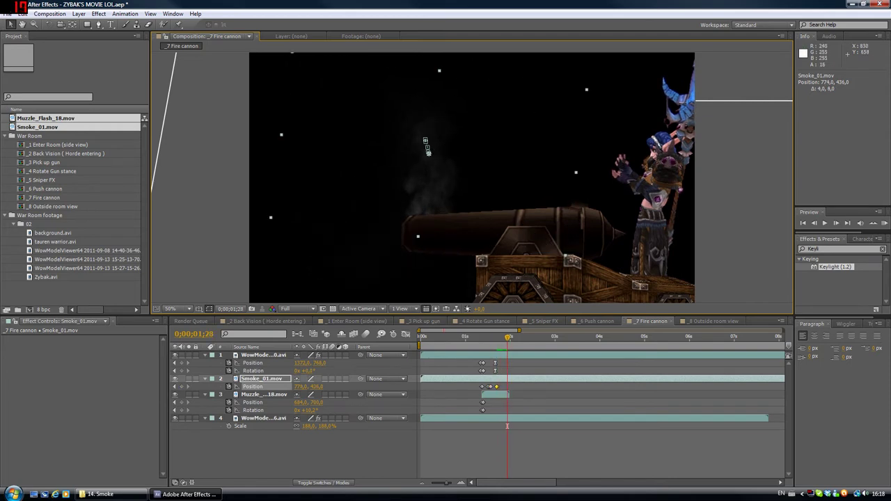
key(Page_Up)
key(Page_Up)
key(Page_Up)
key(Page_Up)
key(Page_Up)
key(Page_Up)
key(Page_Up)
key(Page_Up)
key(Page_Up)
key(Page_Up)
key(Page_Up)
key(Page_Up)
key(Page_Up)
key(Page_Up)
key(Page_Up)
key(Page_Up)
key(Page_Up)
key(Page_Up)
key(Page_Up)
key(Page_Up)
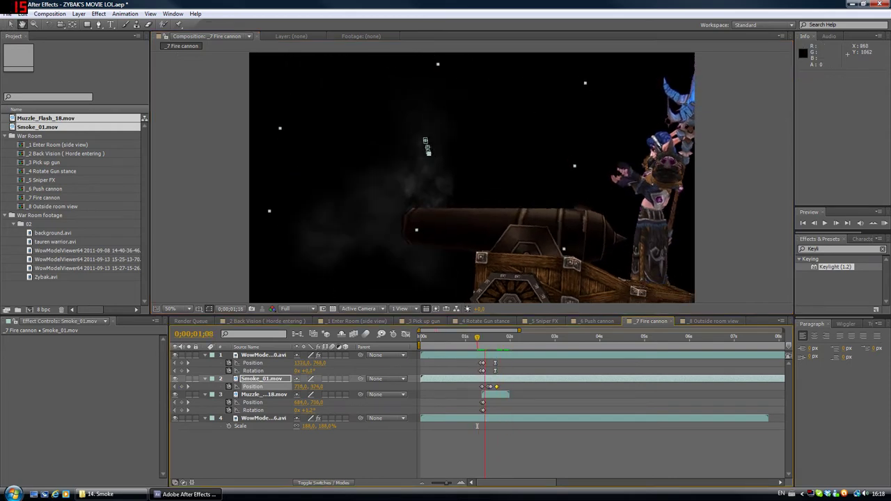
Play back the cannon shot to check the flash and smoke in motion
click(470, 337)
key(space)
click(717, 231)
click(480, 452)
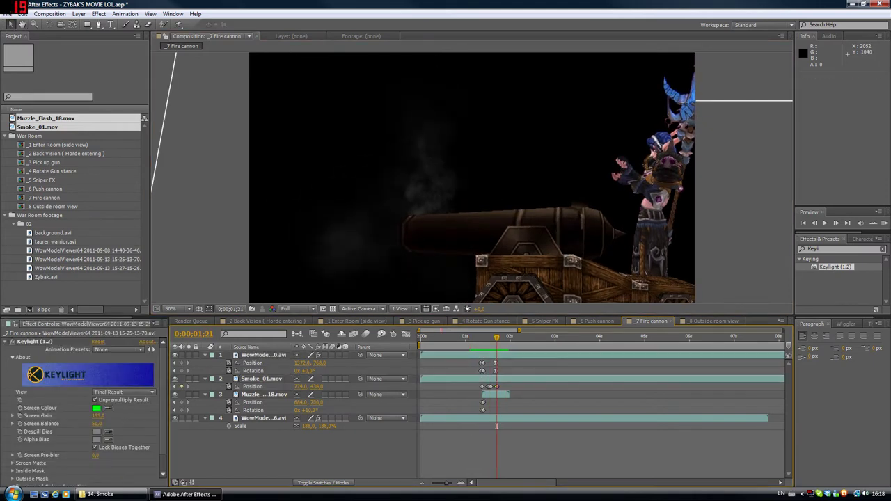
key(KP_0)
key(space)
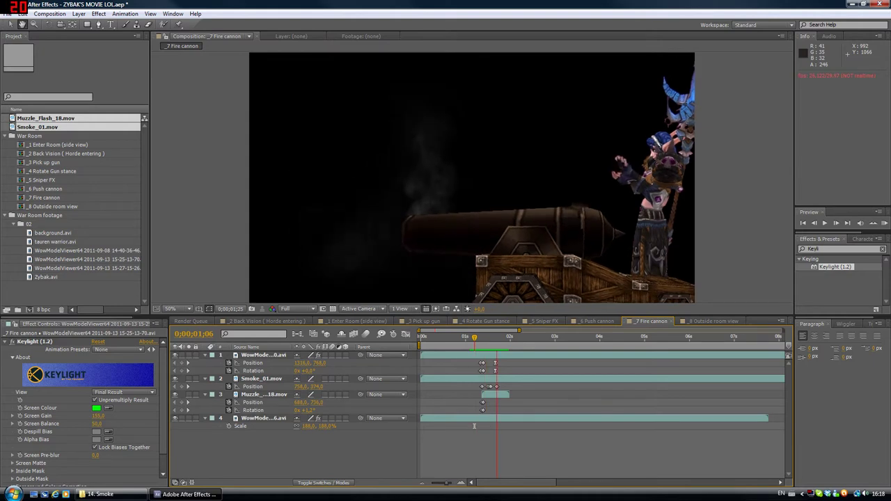
Go to 0;00;02;06 and select the smoke layer to inspect its position keyframes
drag(474, 425, 518, 426)
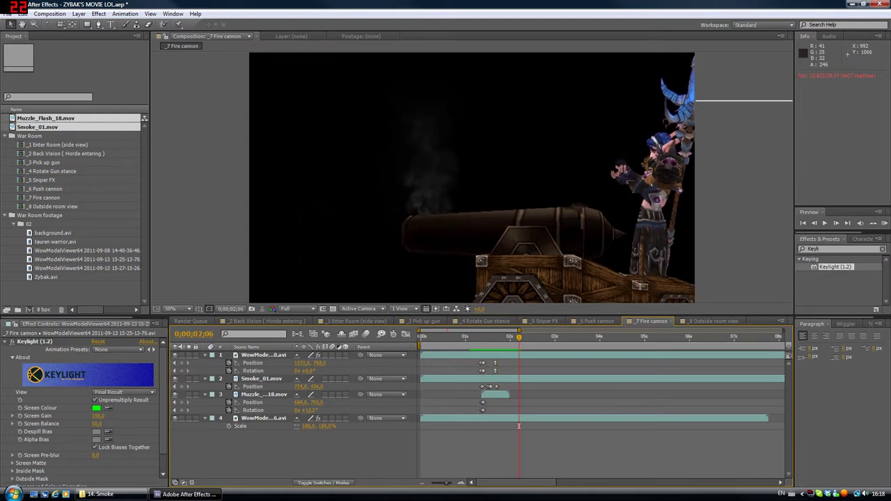
click(424, 142)
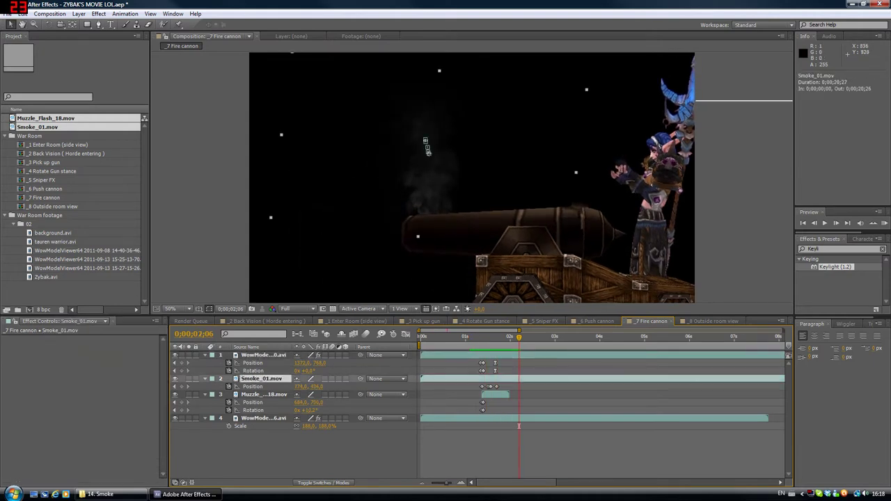
key(p)
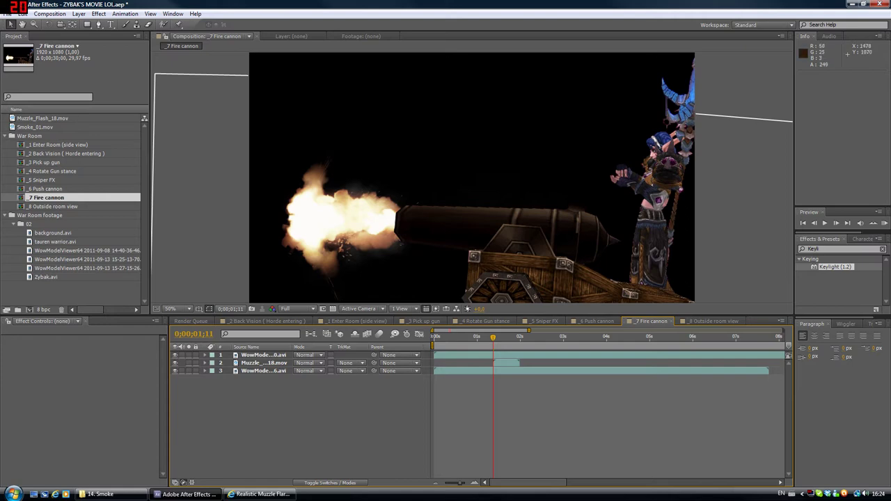
Pre-compose the cannon layer and the character layer together as Pre-comp 1, moving all attributes into the new composition
click(565, 232)
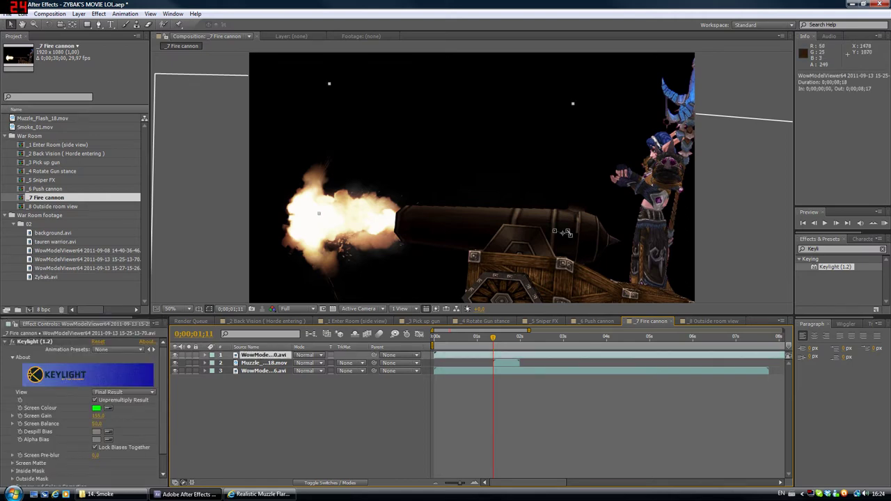
shift+click(565, 232)
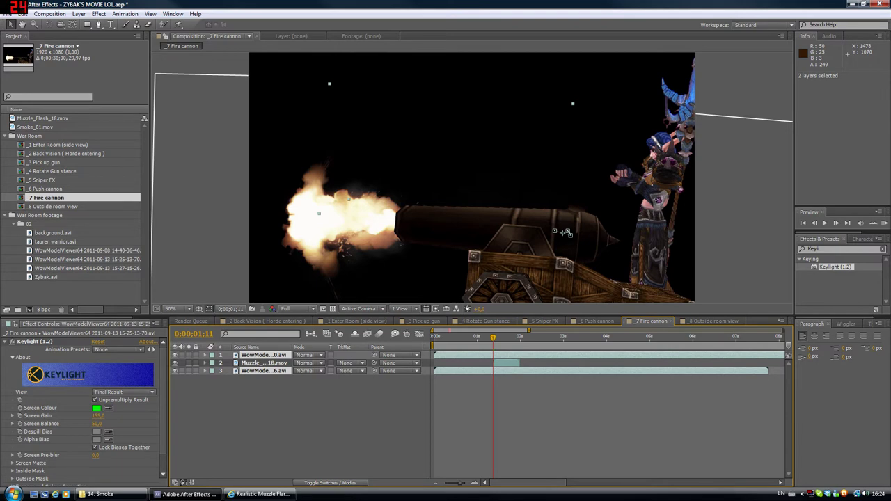
click(98, 14)
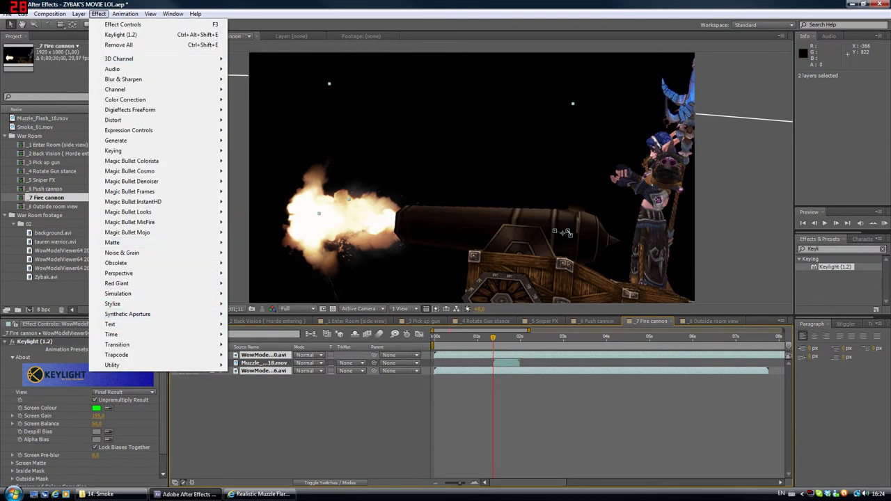
mouse_move(79, 14)
click(103, 346)
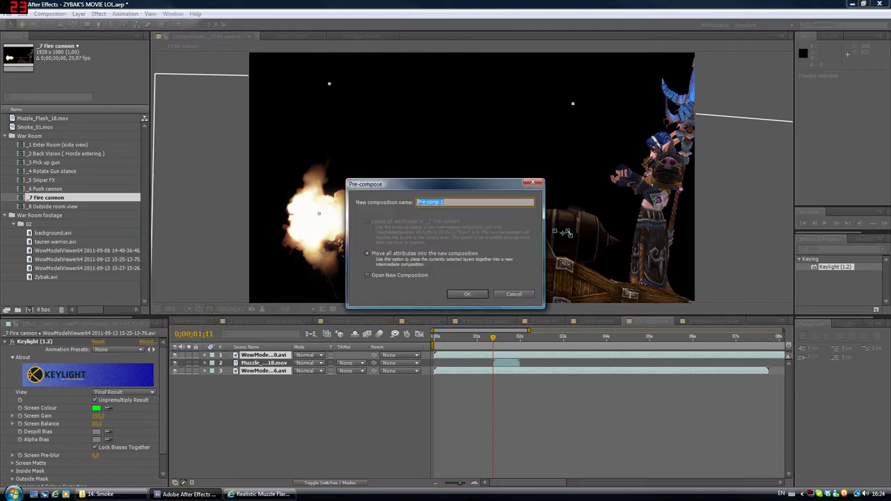
key(Return)
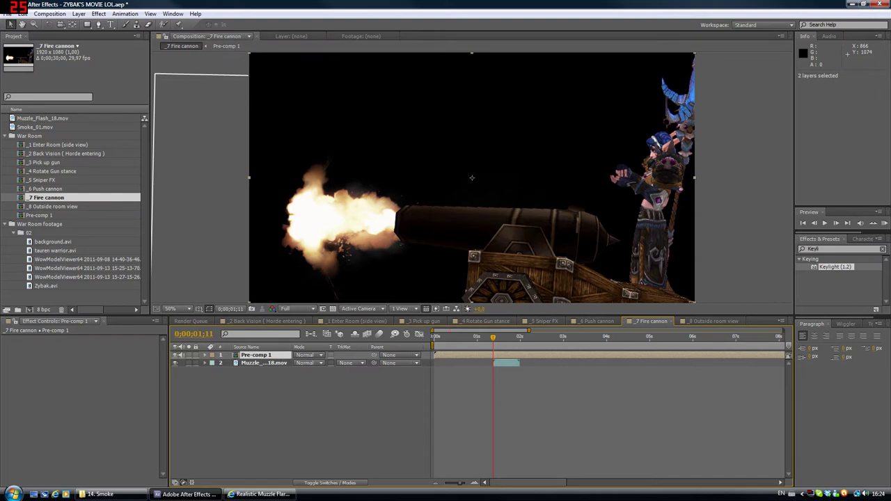
Paste a second copy of the Pre-comp 1 layer above the original and set its blending mode to Add
click(408, 219)
key(ctrl+v)
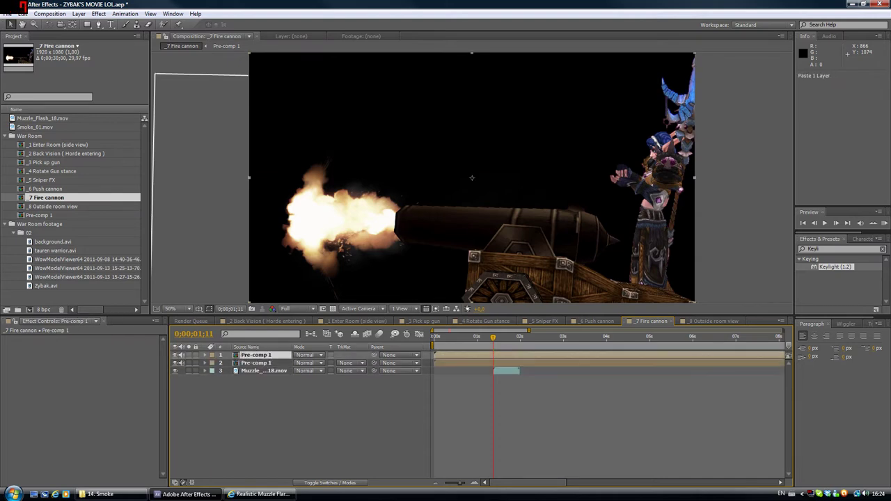
click(306, 354)
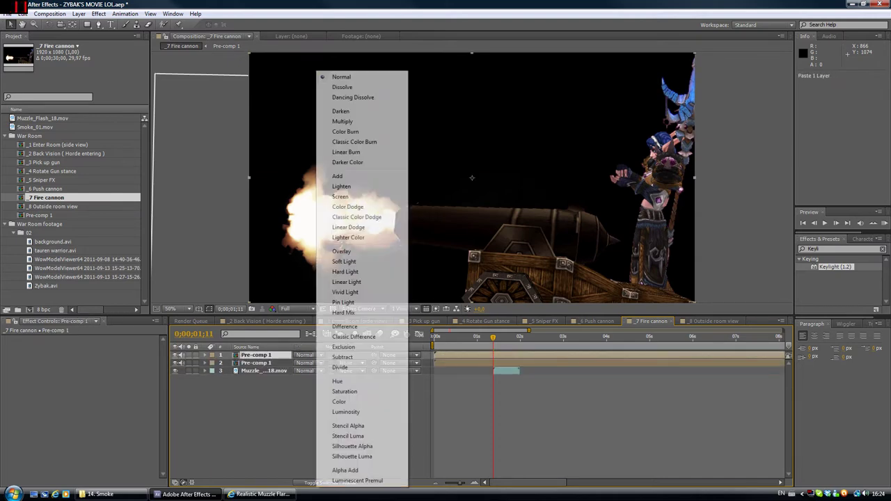
click(348, 173)
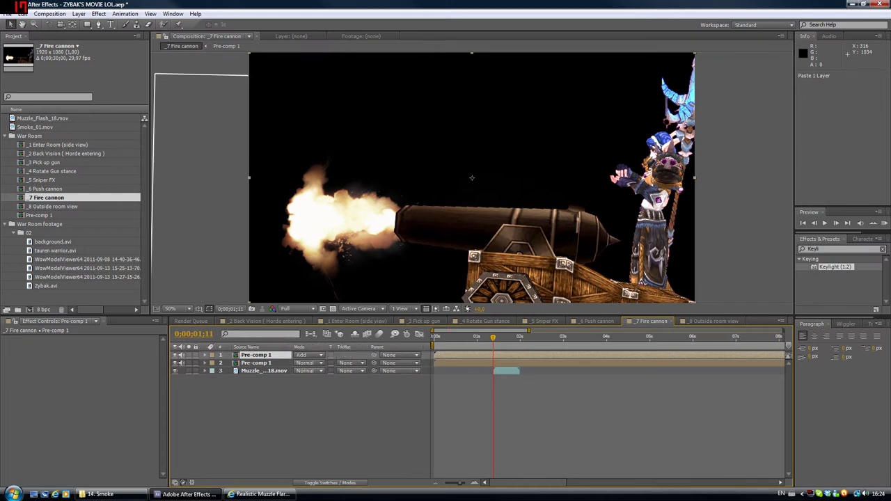
key(ctrl+shift+a)
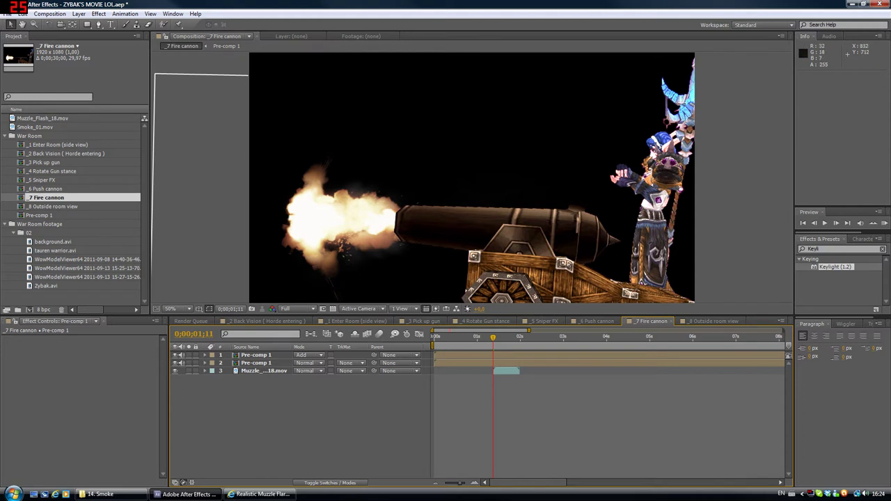
key(g)
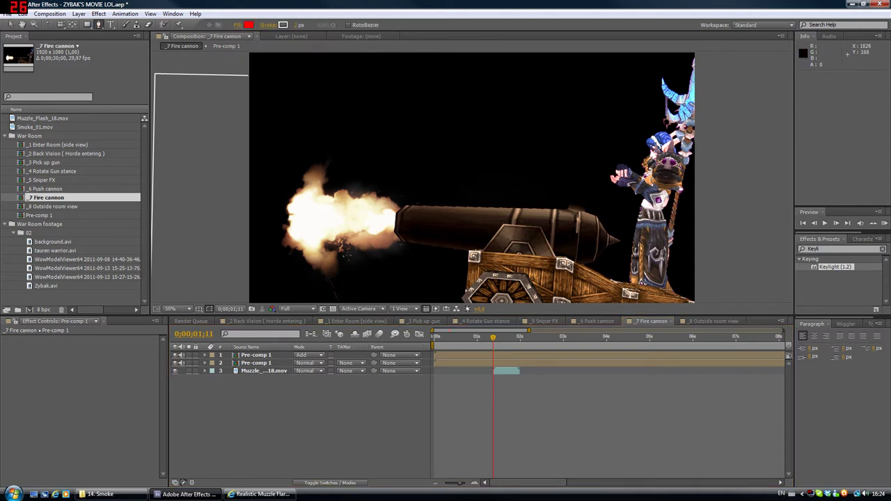
scroll(640, 173, up, 1)
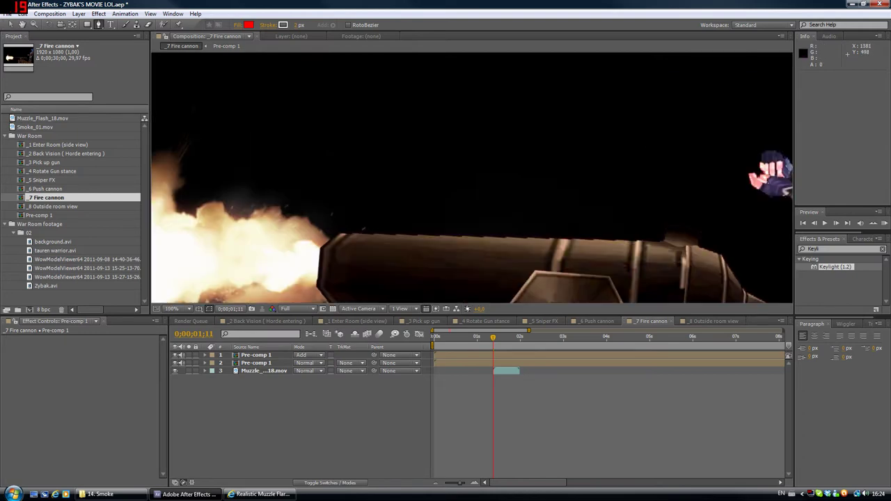
scroll(639, 174, down, 1)
scroll(554, 178, up, 1)
drag(586, 104, 475, 127)
scroll(428, 172, down, 1)
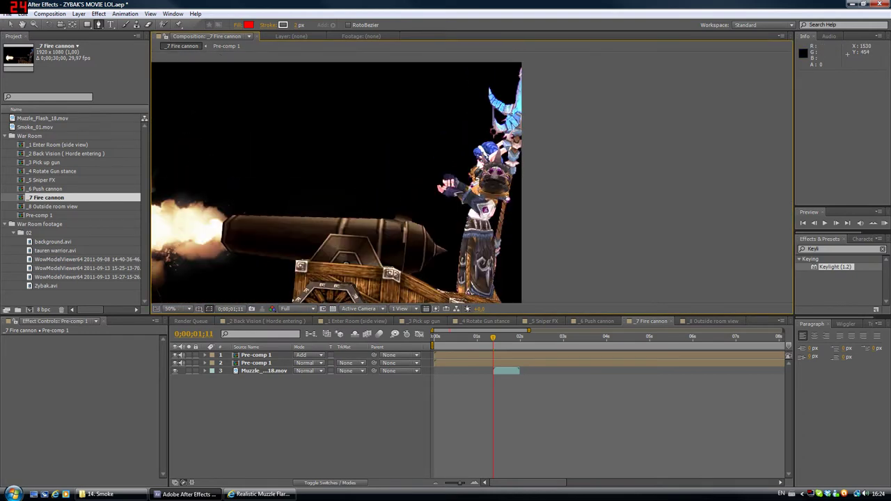
scroll(435, 167, up, 1)
click(470, 103)
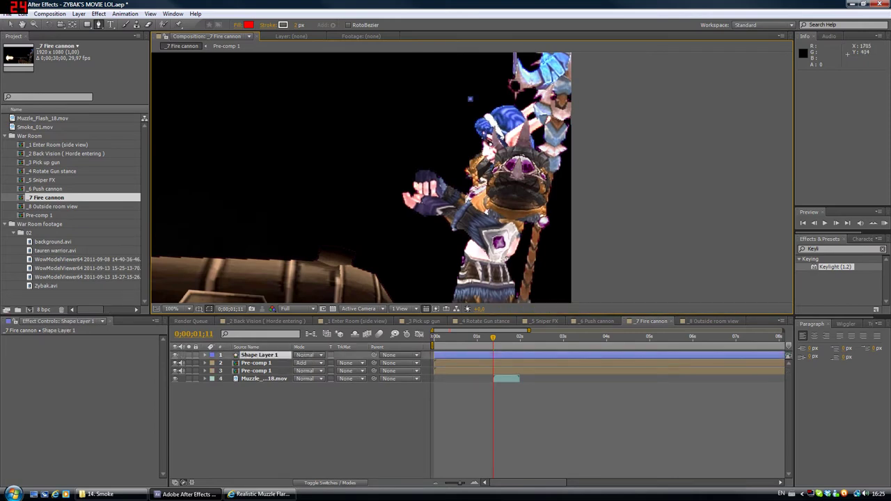
key(ctrl+z)
key(ctrl+z)
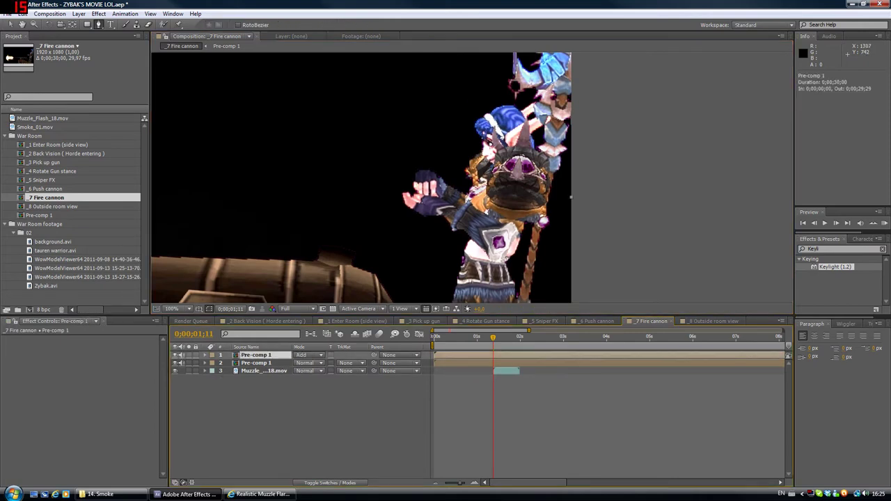
Start a Pen tool mask on the top Pre-comp 1 layer, curving from the character's head down the torso to the hips
click(485, 117)
click(501, 145)
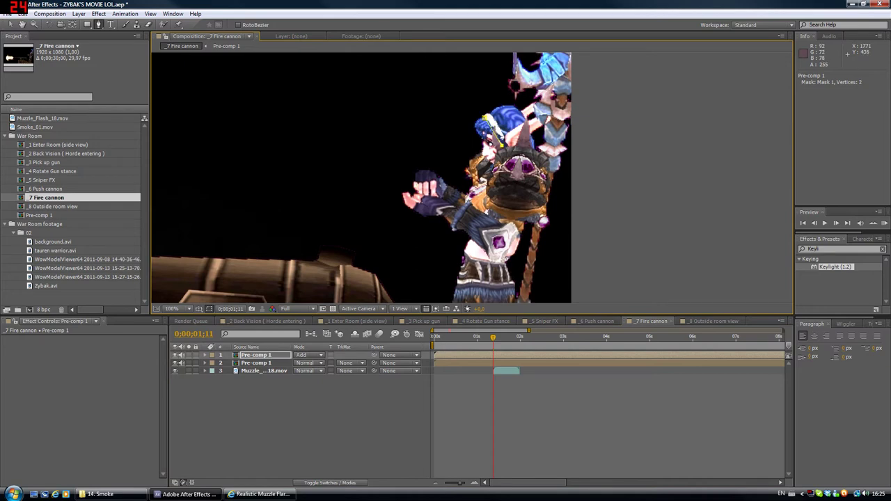
click(503, 178)
key(ctrl+z)
mouse_move(502, 167)
mouse_down()
mouse_move(496, 195)
mouse_move(503, 158)
mouse_up()
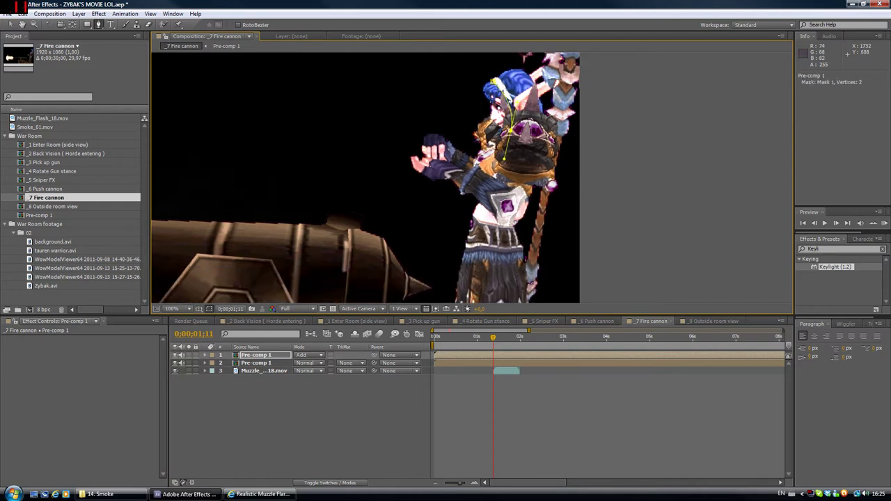
drag(483, 202, 472, 226)
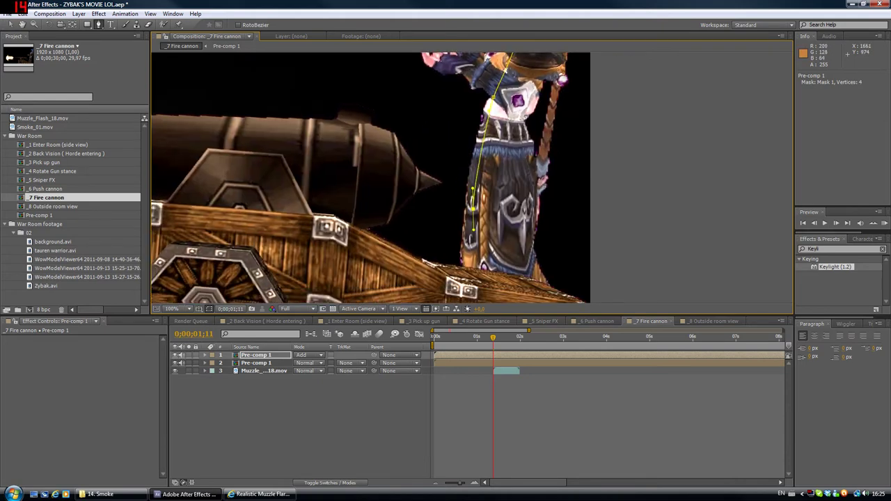
key(ctrl+z)
drag(447, 160, 403, 271)
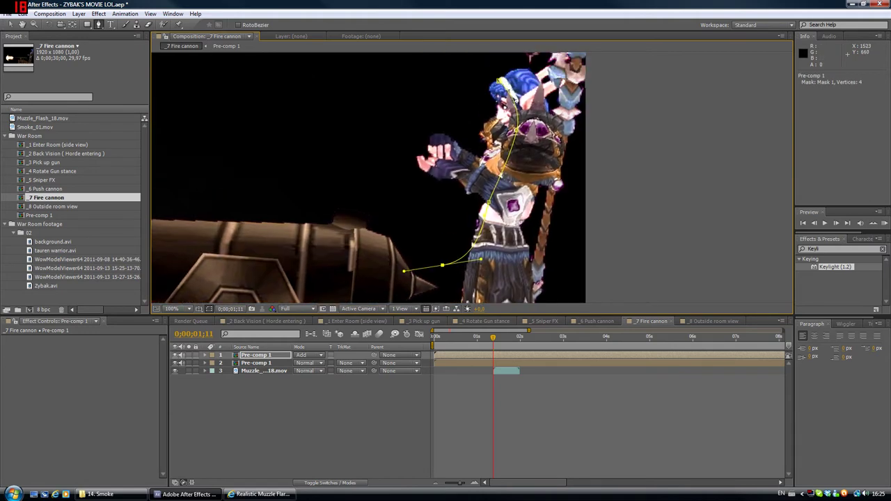
Complete the character mask by looping its path through the empty space in front of the hands and closing it at the head
click(369, 168)
drag(368, 168, 361, 237)
click(367, 174)
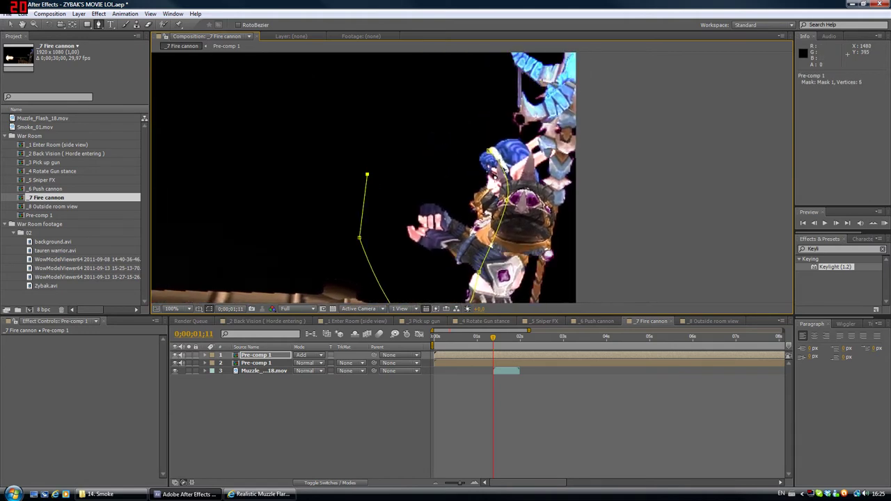
click(408, 129)
click(469, 104)
click(489, 151)
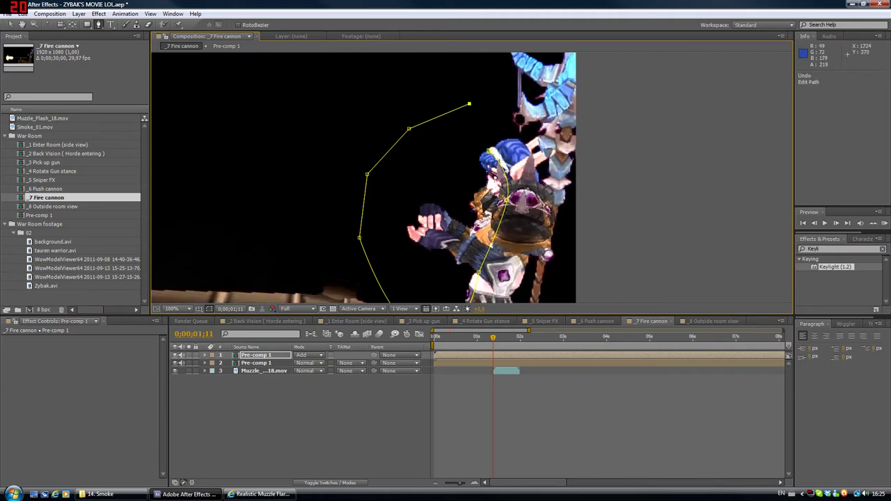
drag(441, 235, 400, 266)
scroll(399, 267, down, 1)
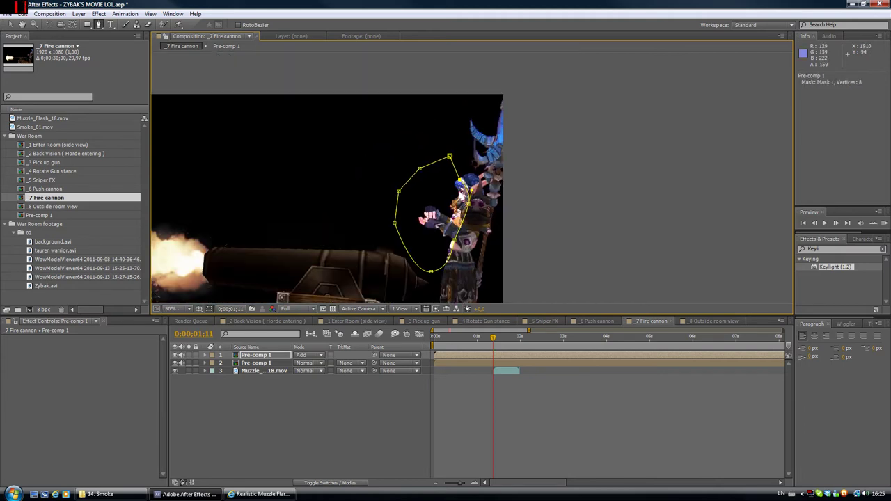
Draw a second mask on the top Pre-comp 1 layer around the flash-facing side of the staff's blue horned head
click(496, 109)
drag(493, 187, 504, 200)
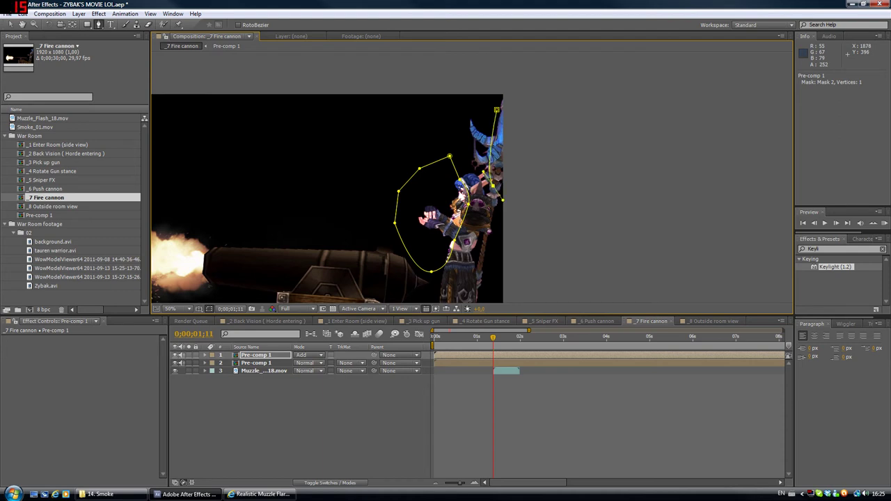
key(ctrl+z)
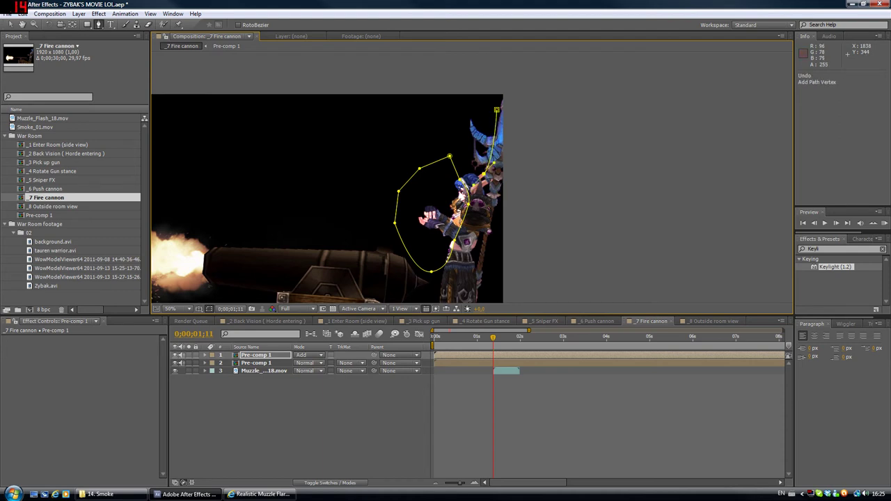
mouse_move(478, 176)
mouse_down()
mouse_move(471, 182)
mouse_move(466, 174)
mouse_up()
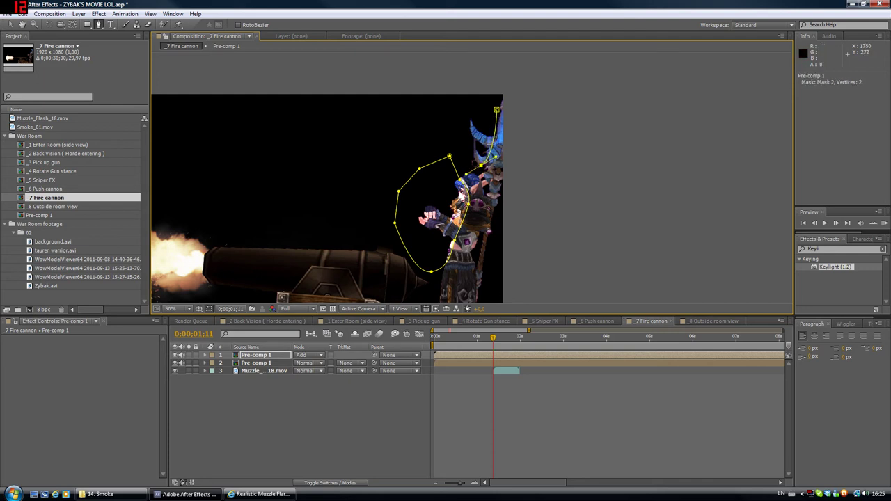
click(459, 102)
drag(497, 110, 497, 85)
drag(523, 188, 581, 87)
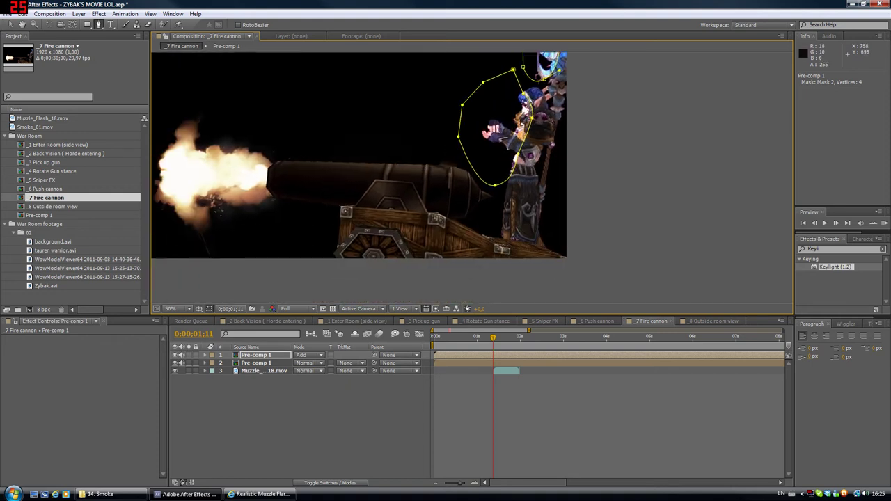
Draw a third mask over the front edge of the wooden cannon carriage and fine-tune its vertex beside the upper corner
drag(530, 211, 560, 165)
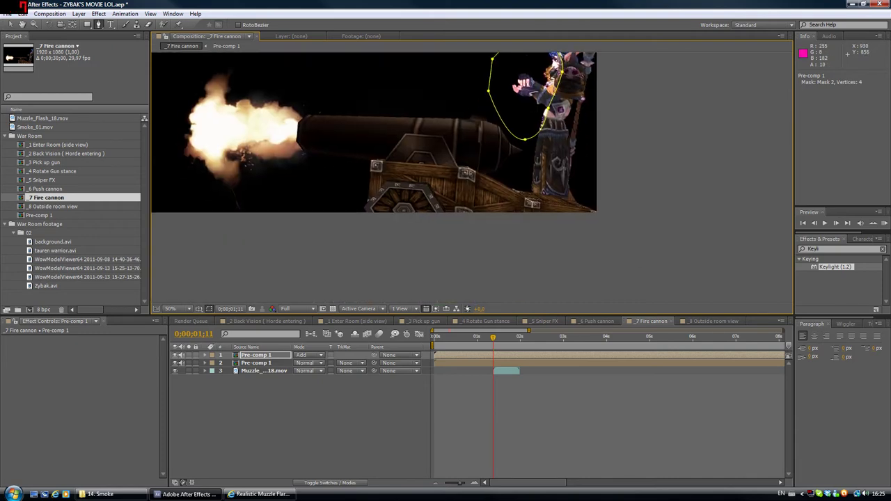
click(376, 163)
drag(363, 241, 332, 279)
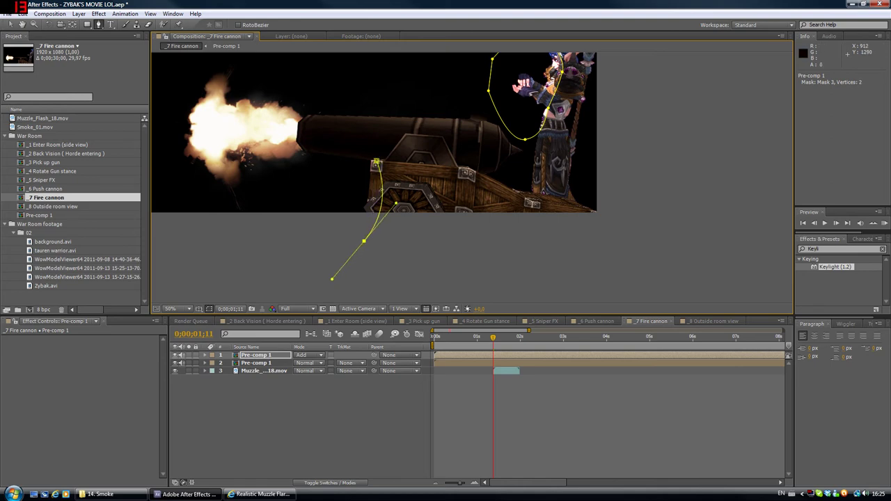
click(293, 232)
click(333, 188)
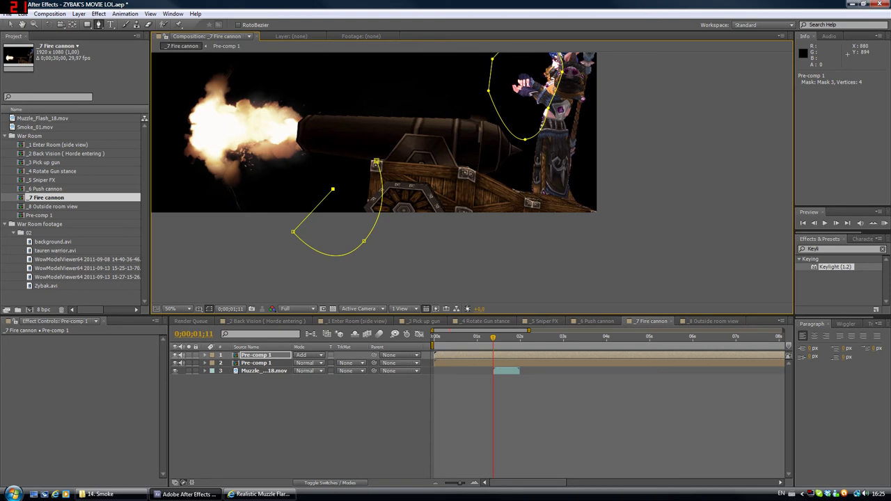
click(366, 161)
click(375, 161)
scroll(393, 175, up, 1)
drag(392, 175, 480, 247)
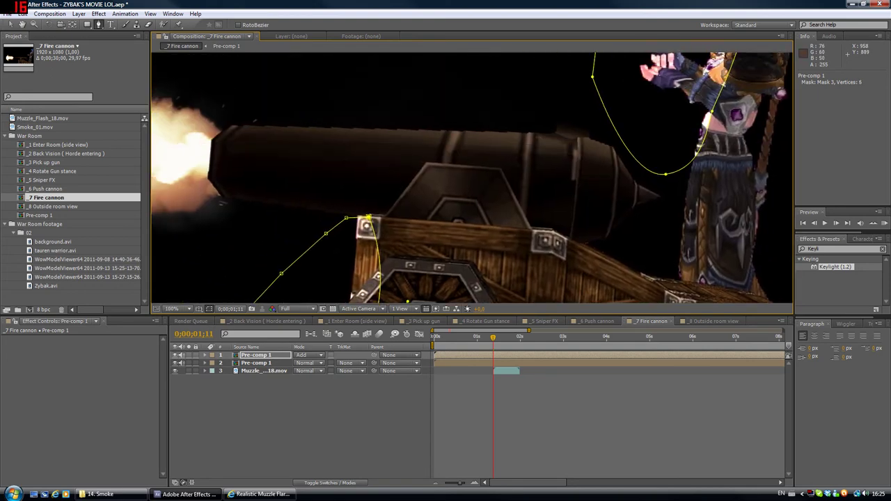
key(v)
click(346, 218)
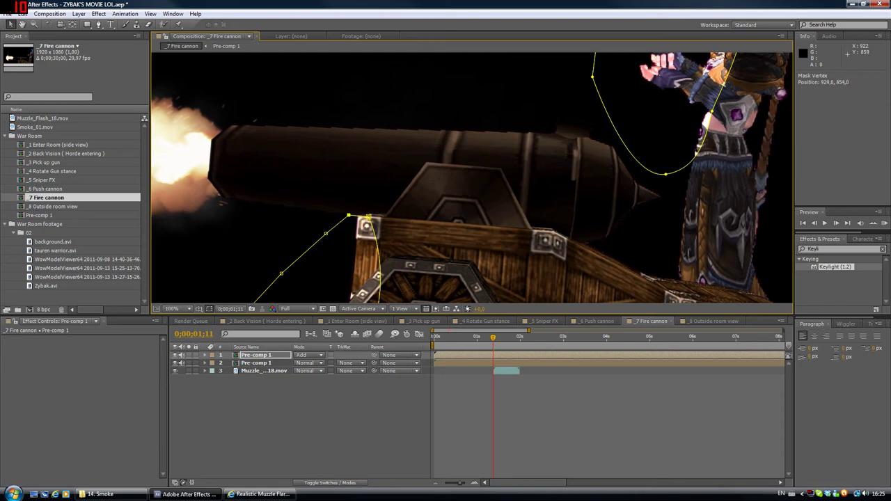
Select Mask 1, Mask 2 and Mask 3 together and set their Mask Feather to 164 pixels
key(comma)
key(comma)
key(comma)
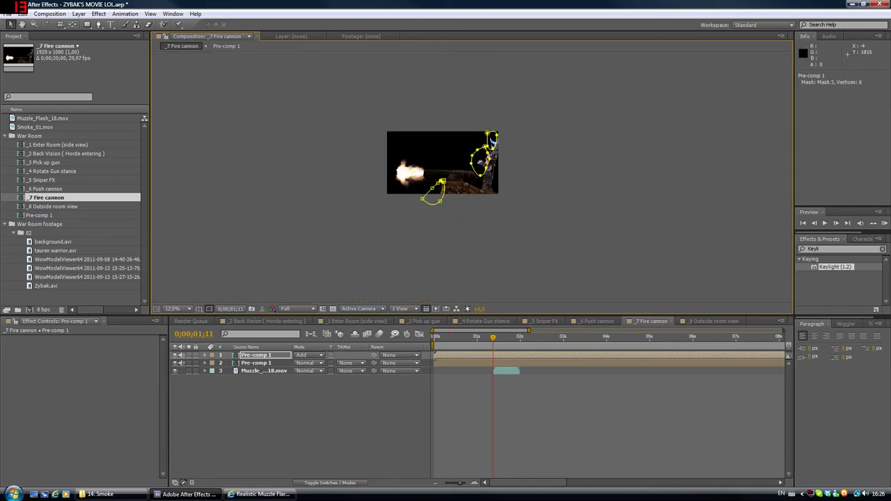
key(period)
key(period)
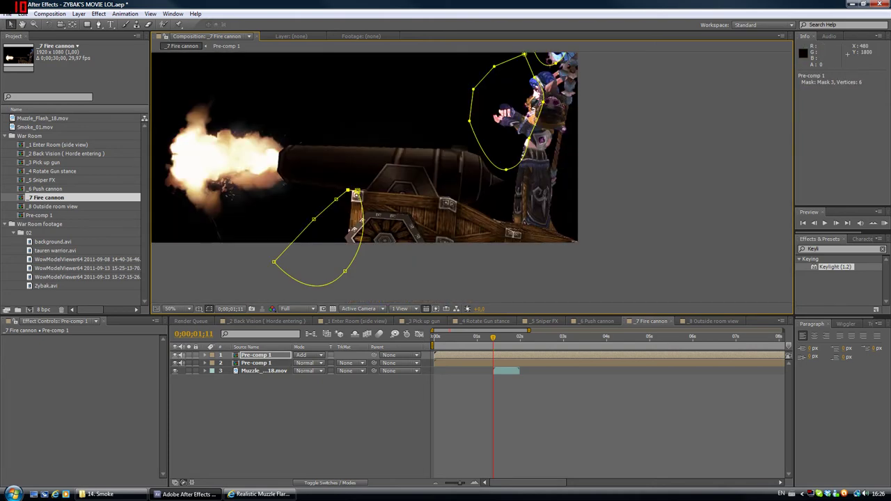
key(m)
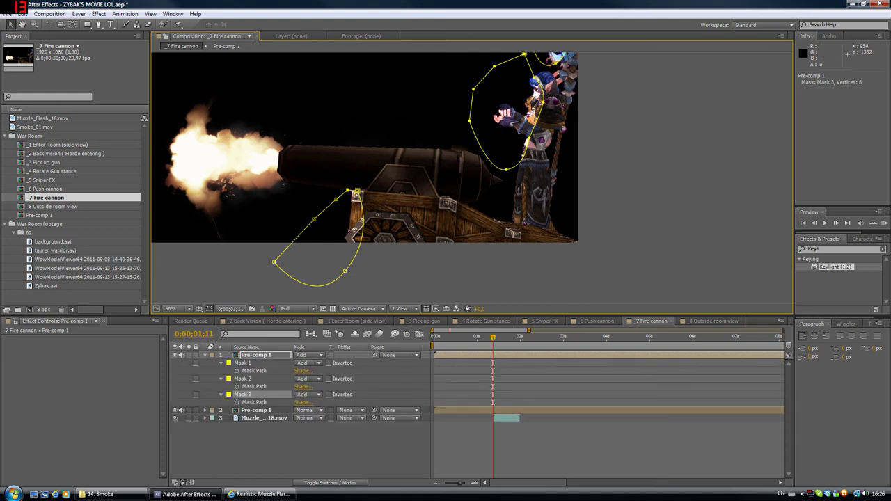
click(243, 363)
shift+click(243, 395)
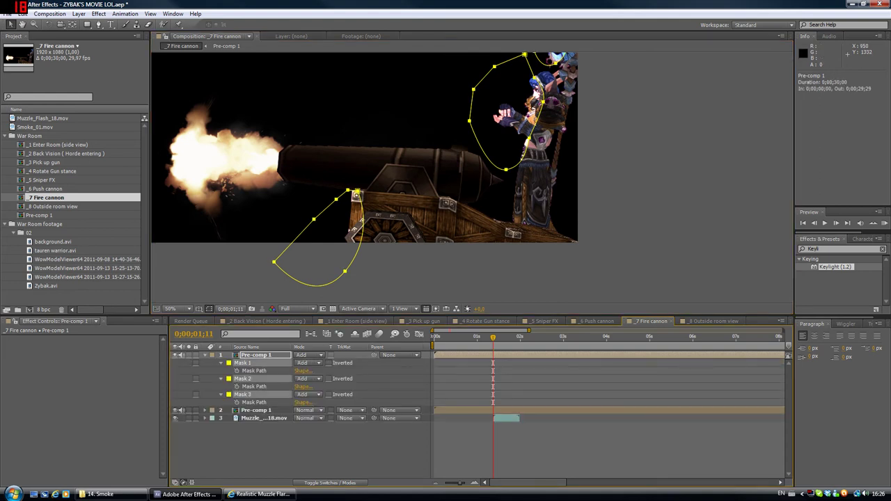
key(m)
key(m)
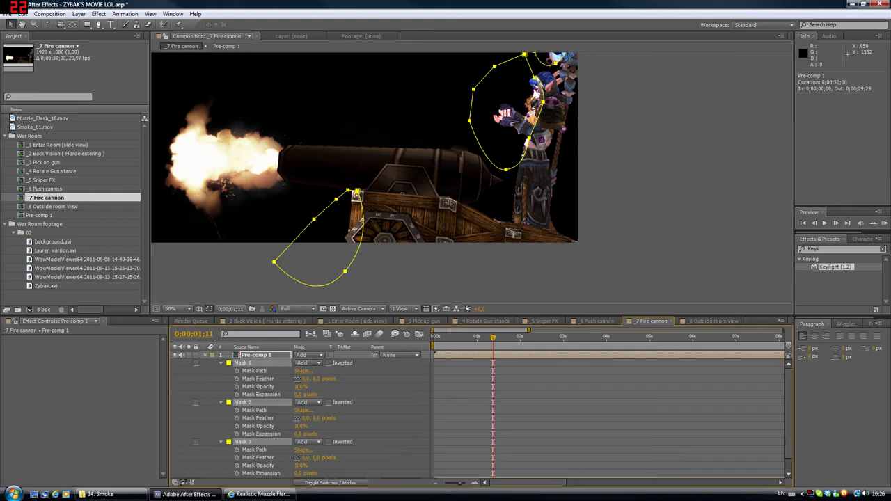
drag(306, 378, 395, 378)
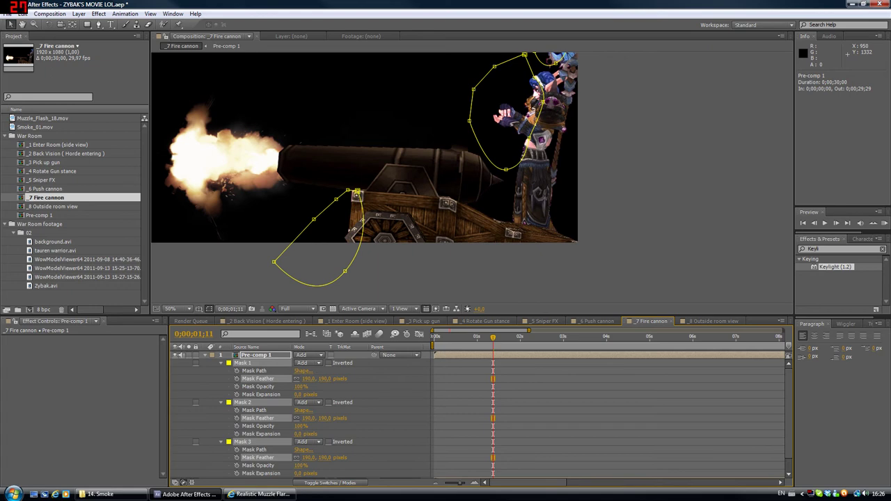
drag(379, 417, 391, 426)
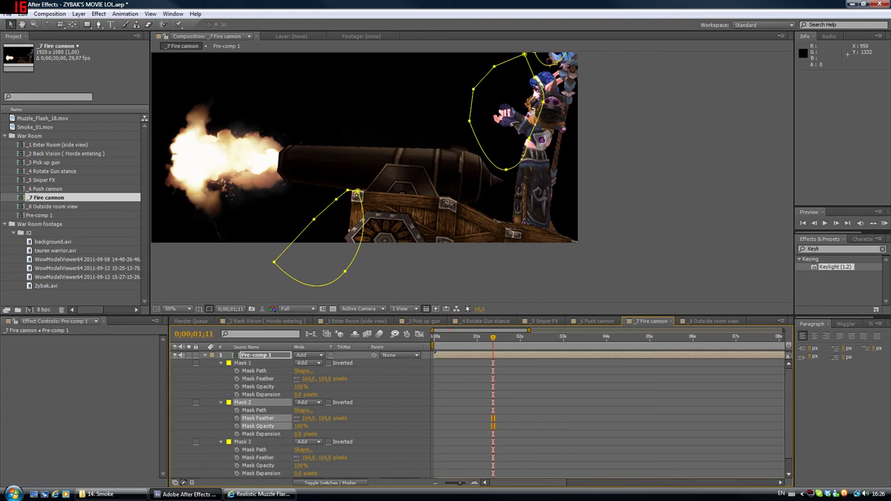
click(686, 148)
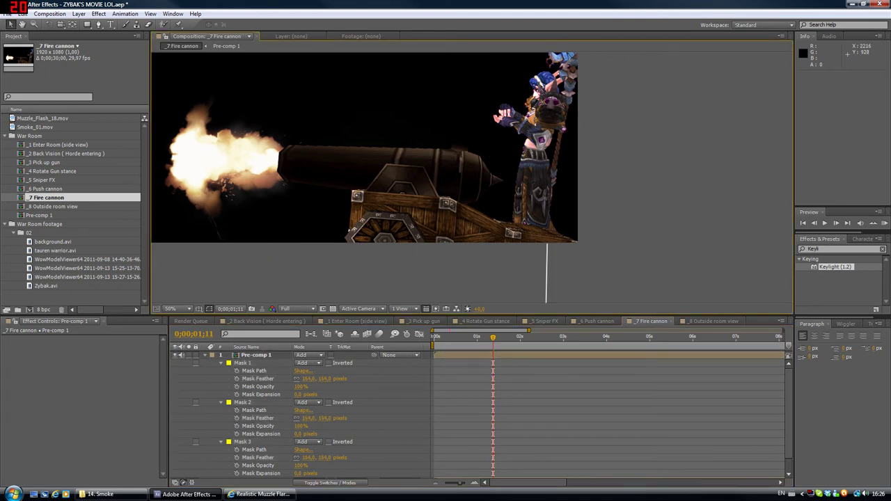
Add an Opacity keyframe of 0% to the top Pre-comp 1 layer at 0;00;01;10 and advance one frame to 0;00;01;11
scroll(646, 207, up, 1)
scroll(646, 206, down, 4)
scroll(646, 207, up, 3)
drag(561, 192, 588, 234)
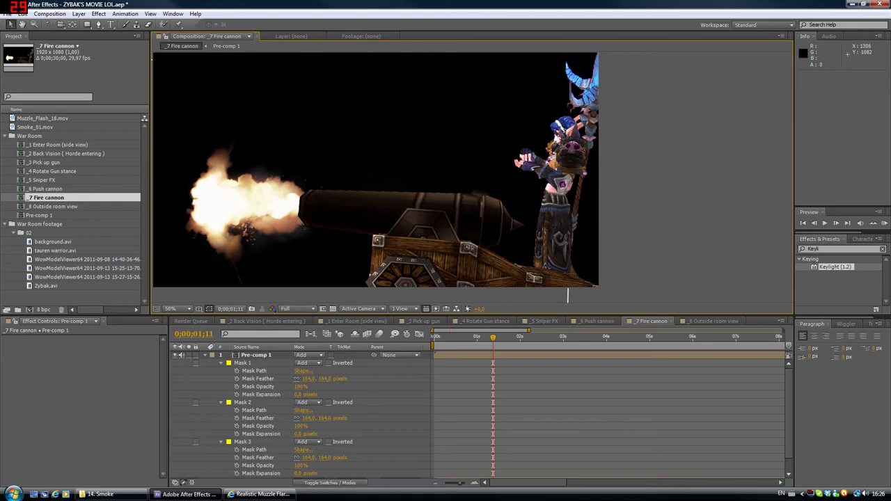
mouse_move(491, 338)
mouse_down()
mouse_move(467, 338)
mouse_move(480, 338)
mouse_up()
key(t)
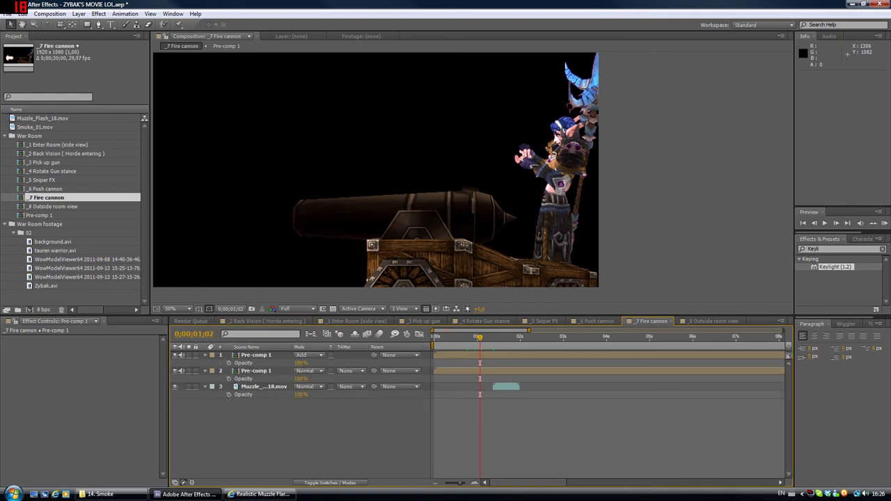
drag(479, 337, 491, 337)
click(229, 363)
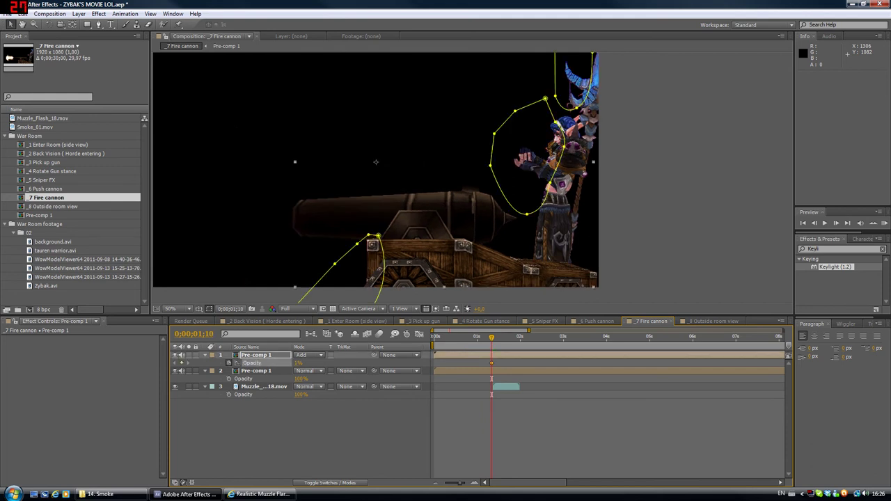
key(Page_Down)
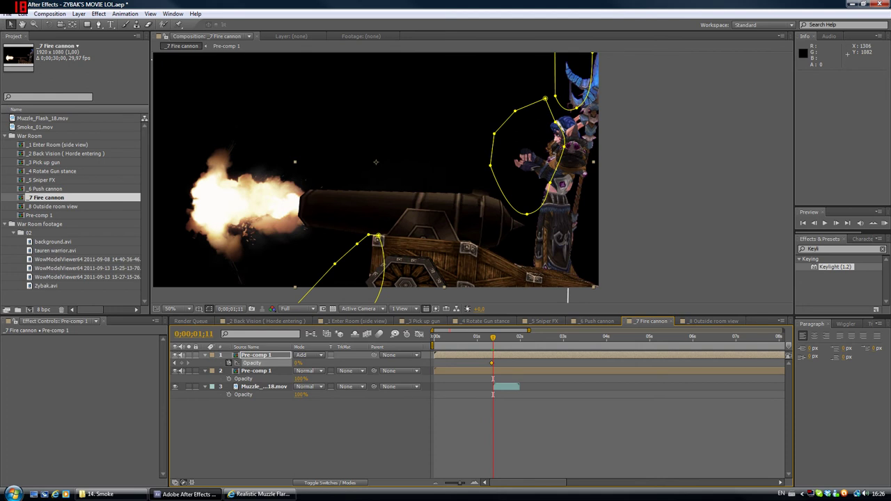
key(ctrl+shift+a)
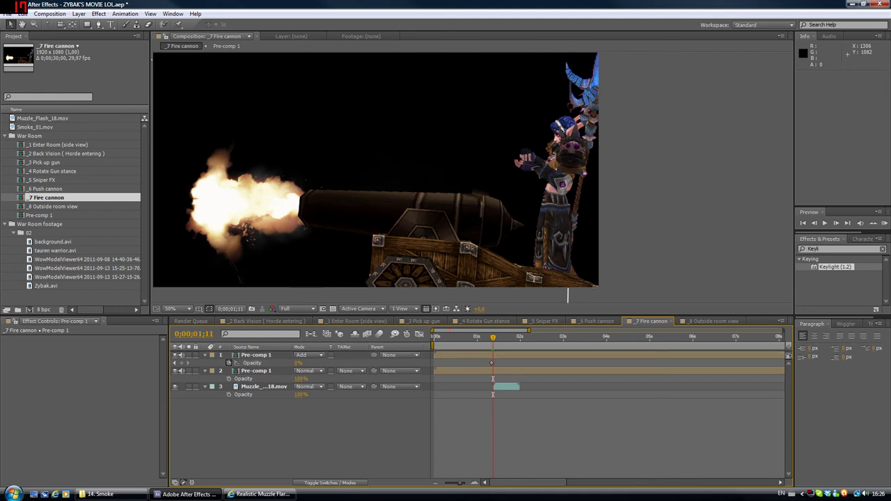
Set the top Pre-comp 1 layer's Opacity to 50% at 0;00;01;11, and raise that keyframe to 60%
click(298, 363)
text(50)
key(Return)
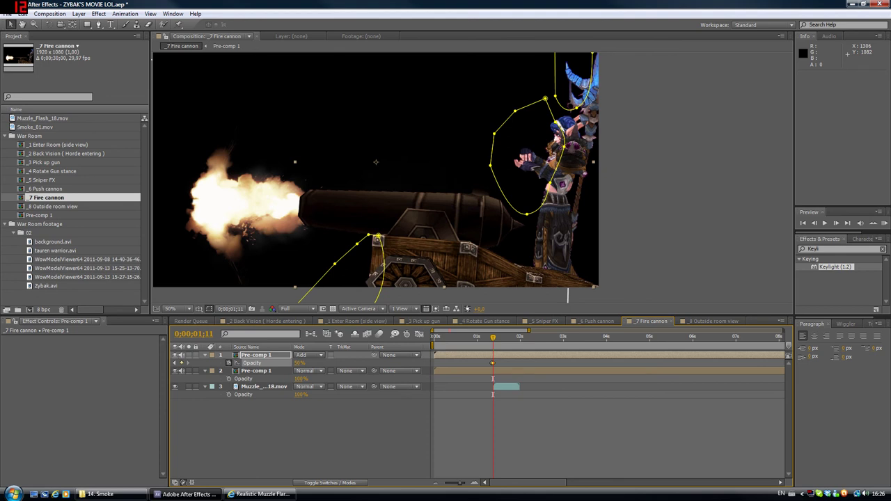
click(299, 363)
key(Return)
key(ctrl+shift+a)
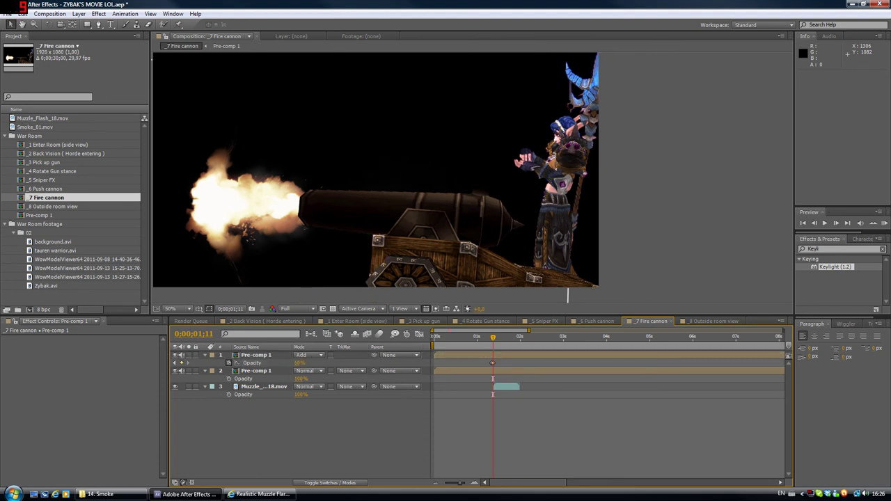
Add an Opacity keyframe of 0% to the top Pre-comp 1 layer at 0;00;01;13
key(Page_Down)
key(Page_Down)
key(Page_Down)
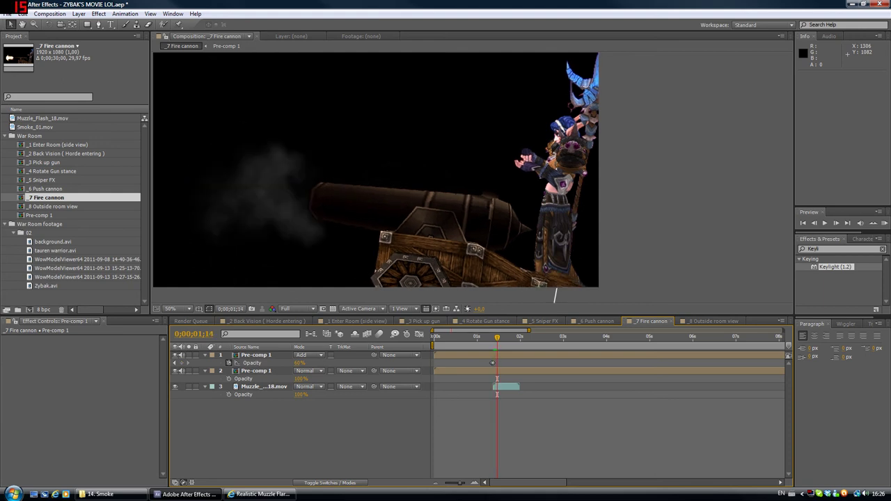
key(Page_Up)
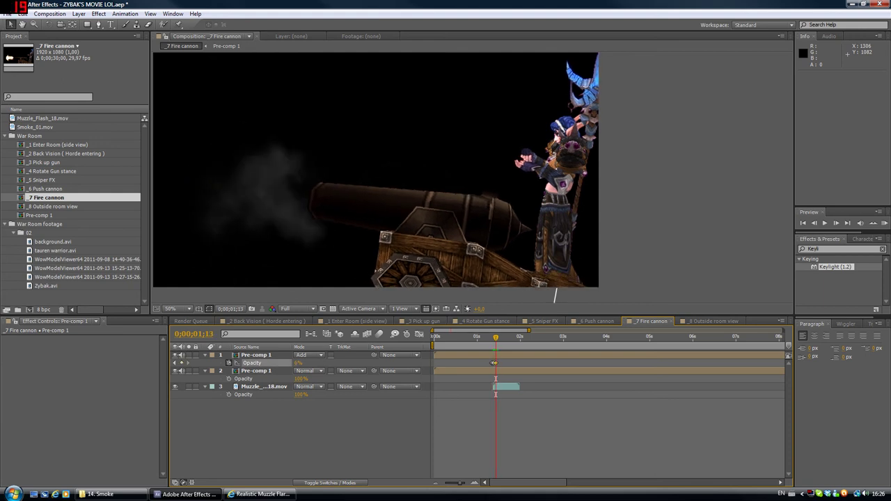
click(493, 362)
key(ctrl+shift+a)
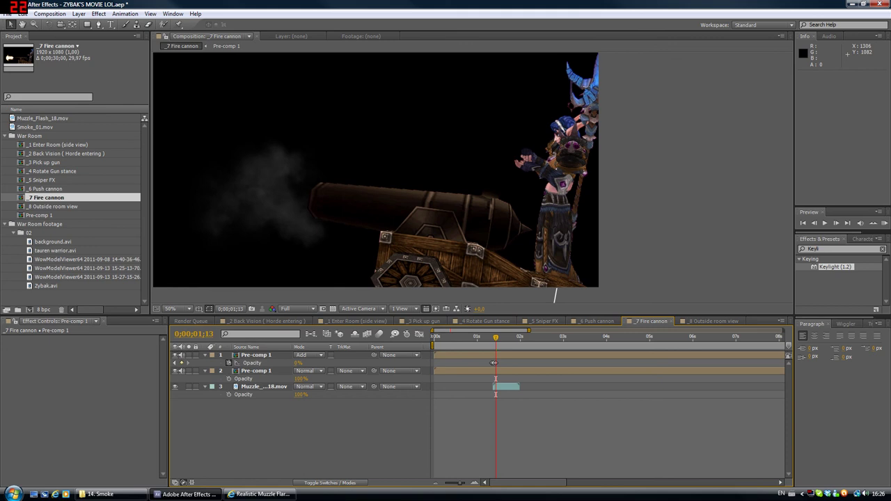
Preview the cannon shot from the start of the composition to check the timing of the flash lighting
key(space)
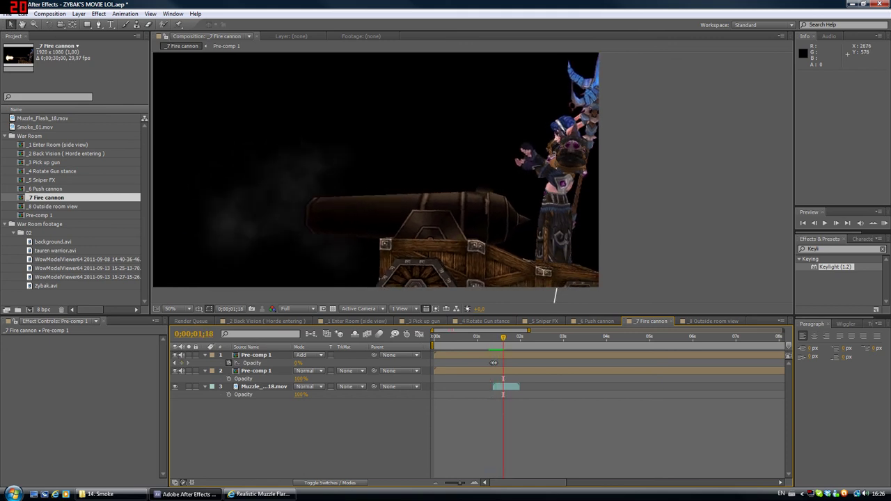
key(KP_0)
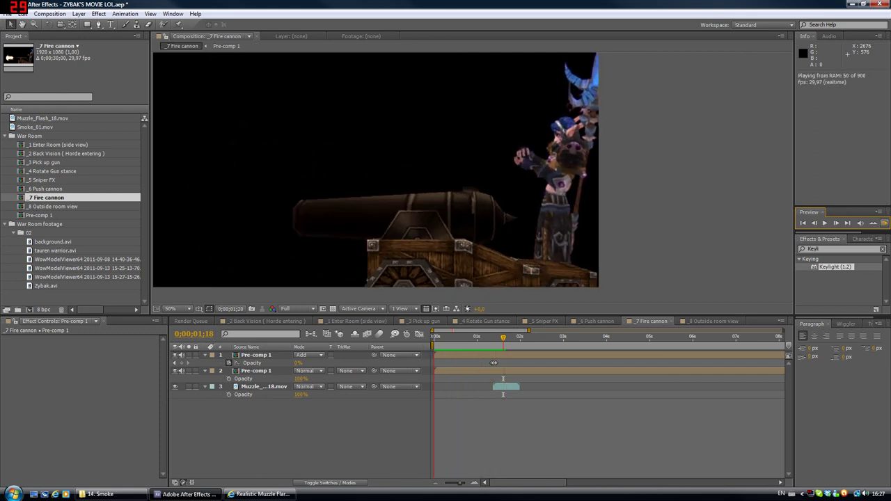
key(space)
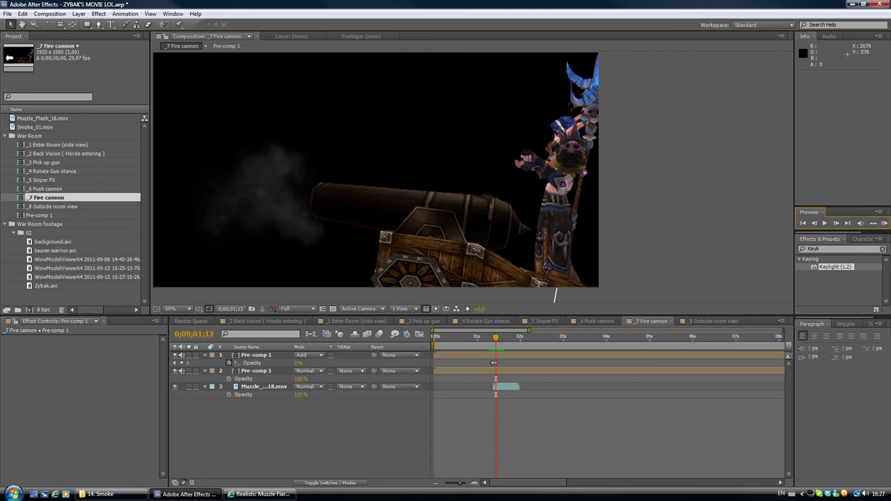
Trim the work area's start to 0;00;01;04, and shift the whole work area to run from 0;00;00;00 to 0;00;28;25
drag(432, 346, 481, 345)
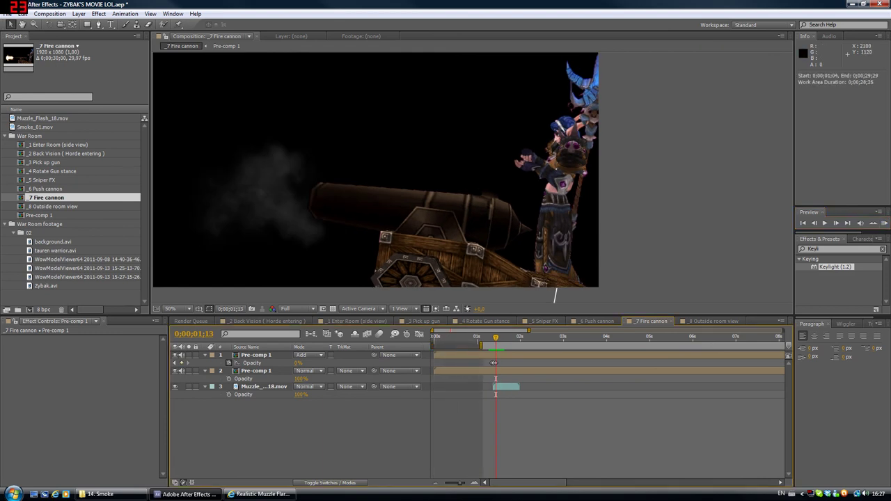
drag(529, 330, 758, 345)
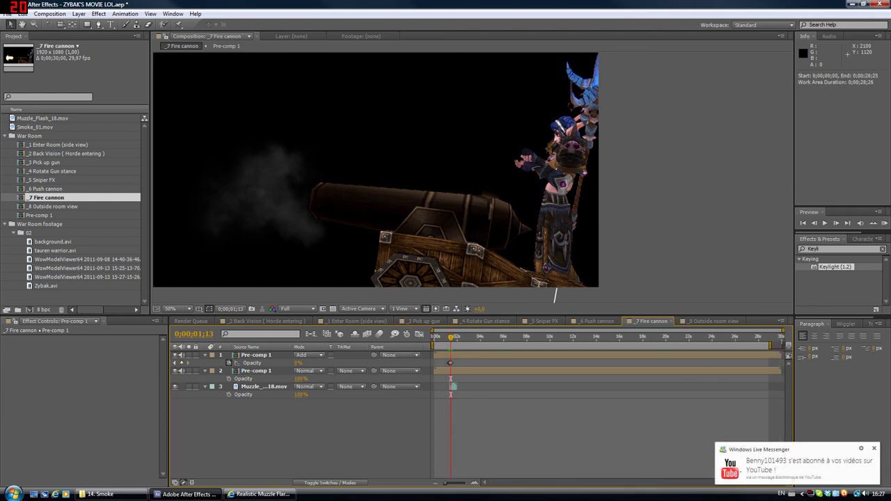